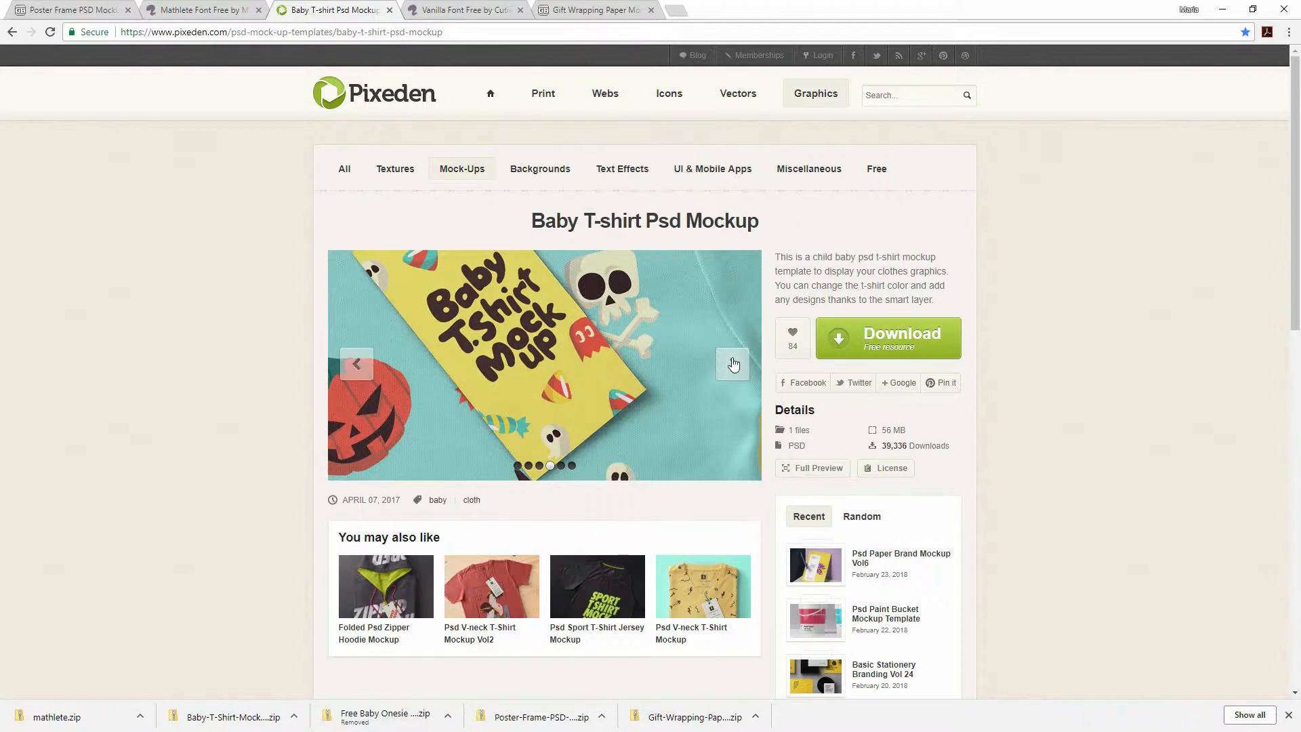
Browse the preview images of the Baby T-shirt Psd Mockup on the Pixeden page
left_click(722, 378)
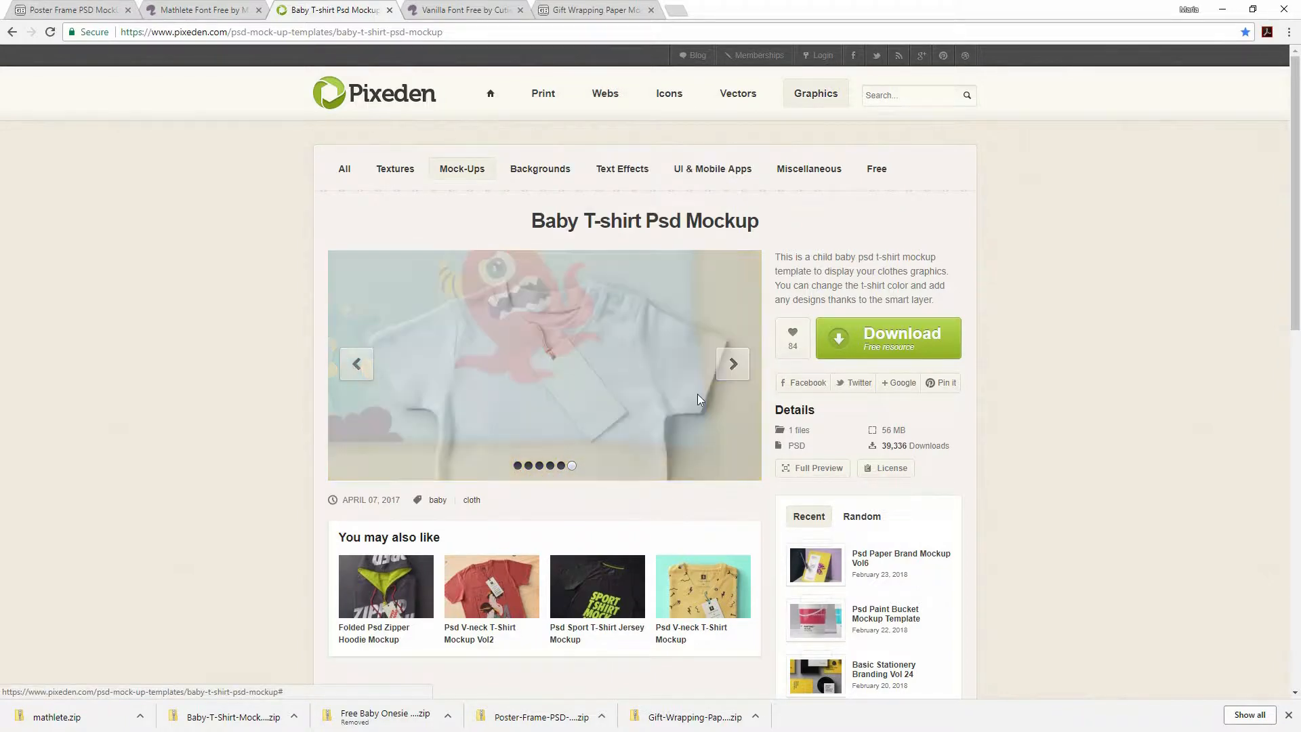
left_click(732, 364)
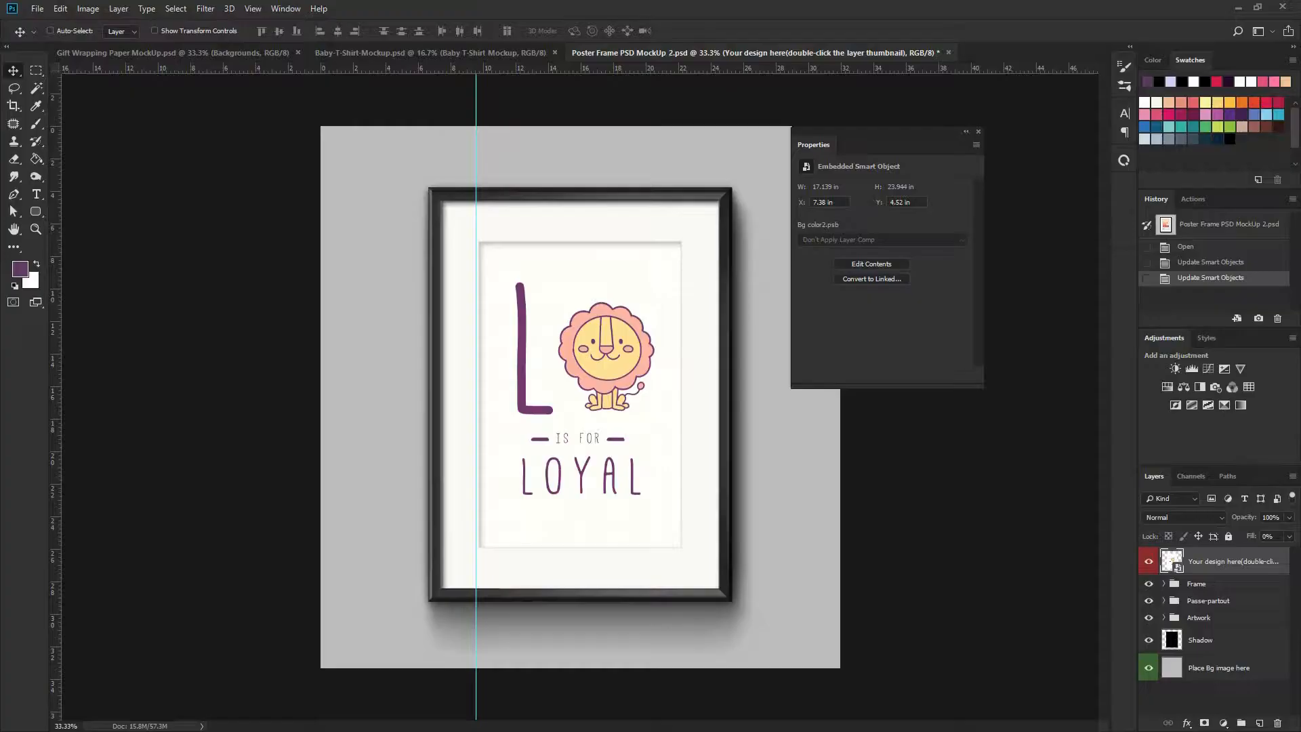
In Baby-T-Shirt-Mockup.psd in Photoshop, expand the Baby T-Shirt Mockup group and hide its Label Design group
left_click(445, 54)
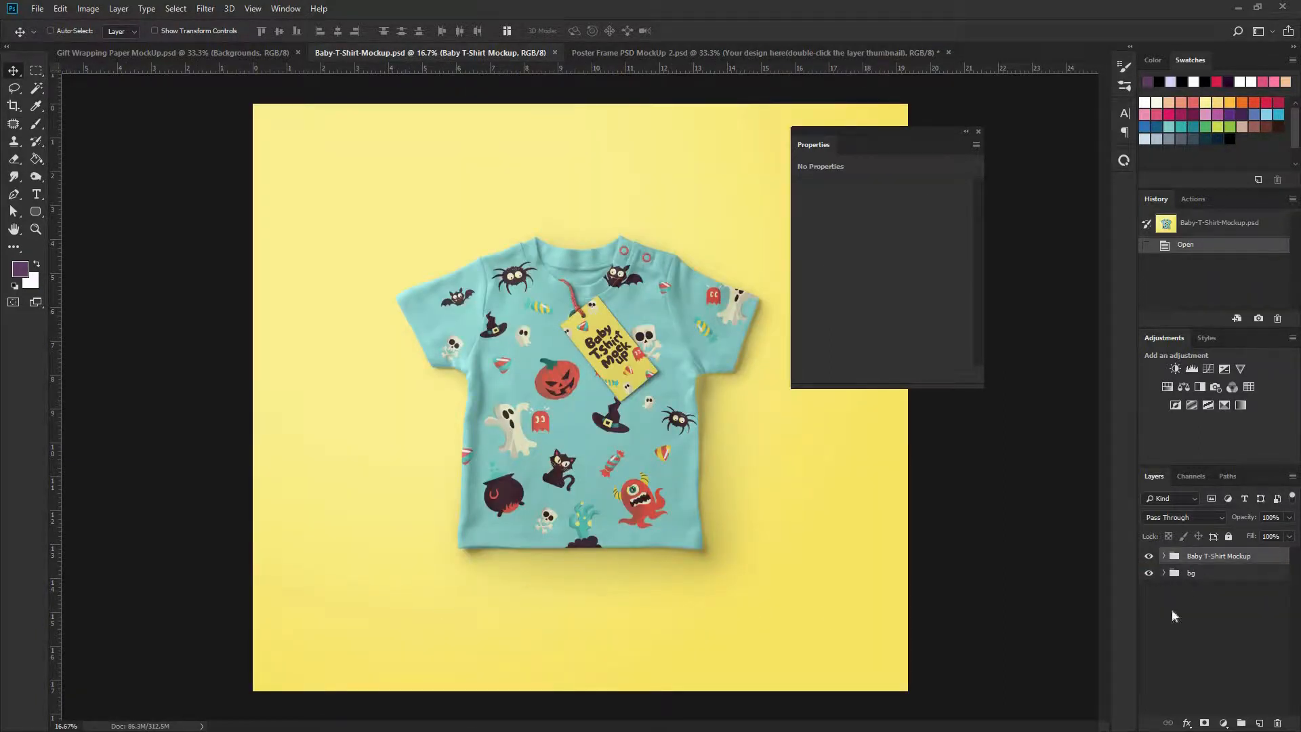
left_click(1164, 556)
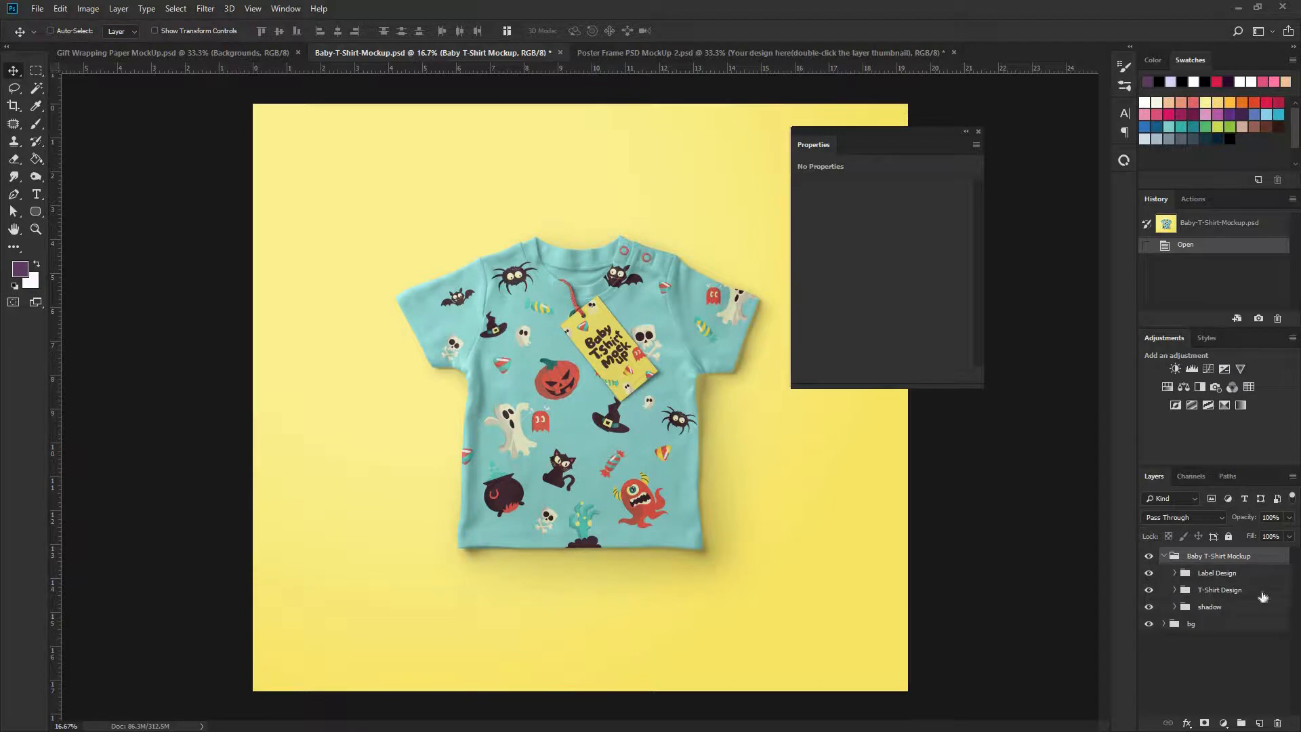
left_click(1150, 574)
left_click(1149, 574)
left_click(1149, 574)
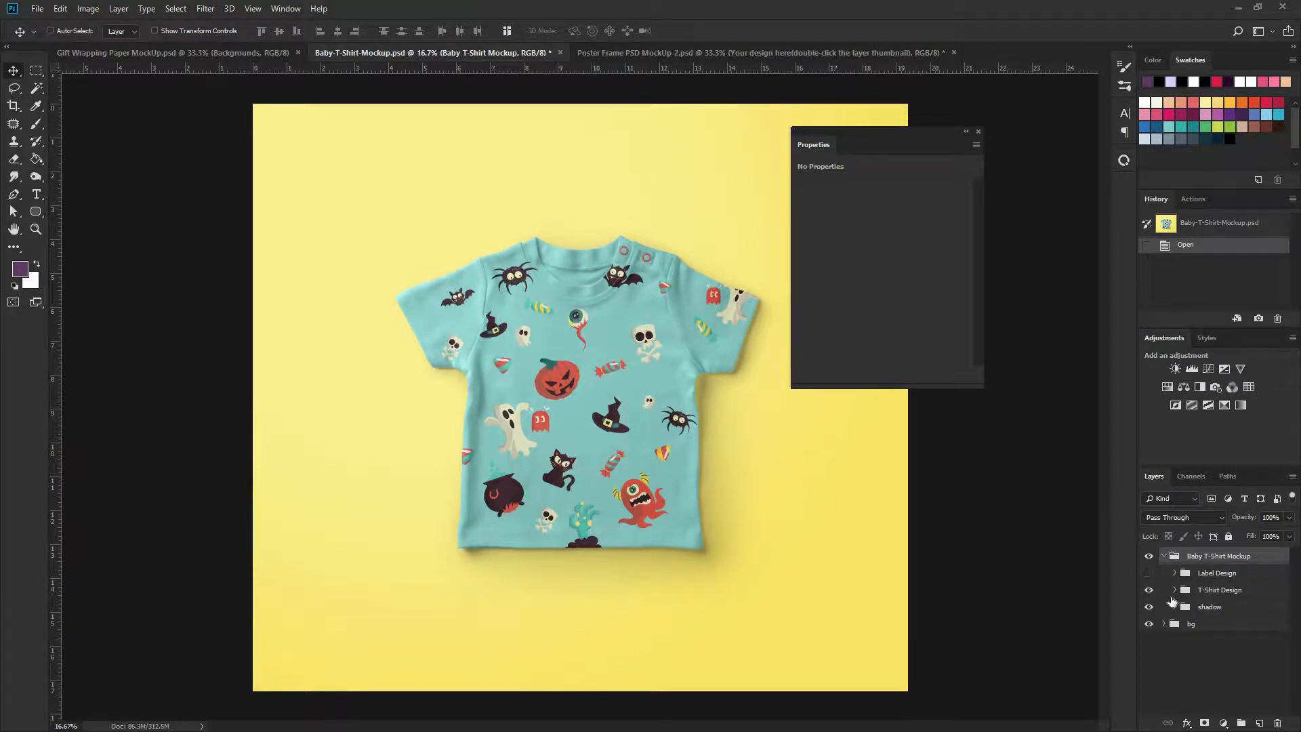
Open the contents of the "PUT YOUR DESIGN HERE" smart object inside the T-Shirt Design group
left_click(1175, 590)
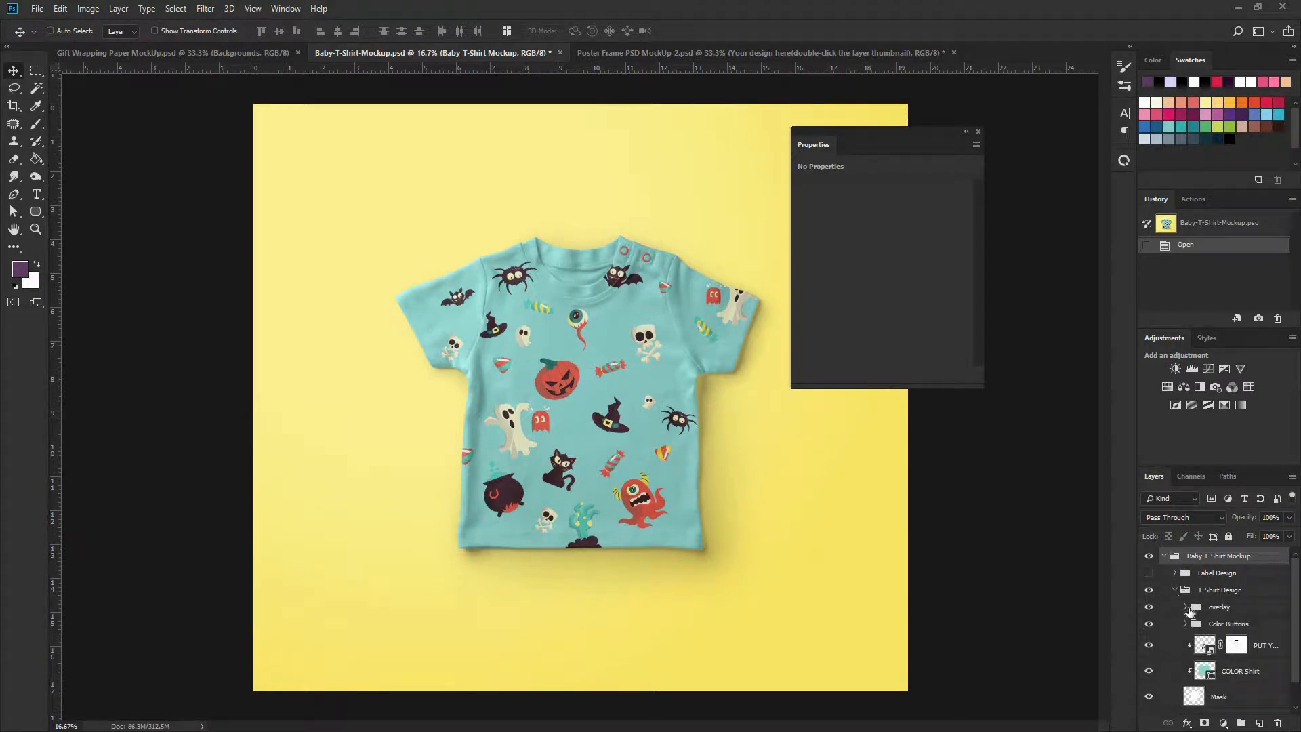
scroll(1212, 650, "down", 2)
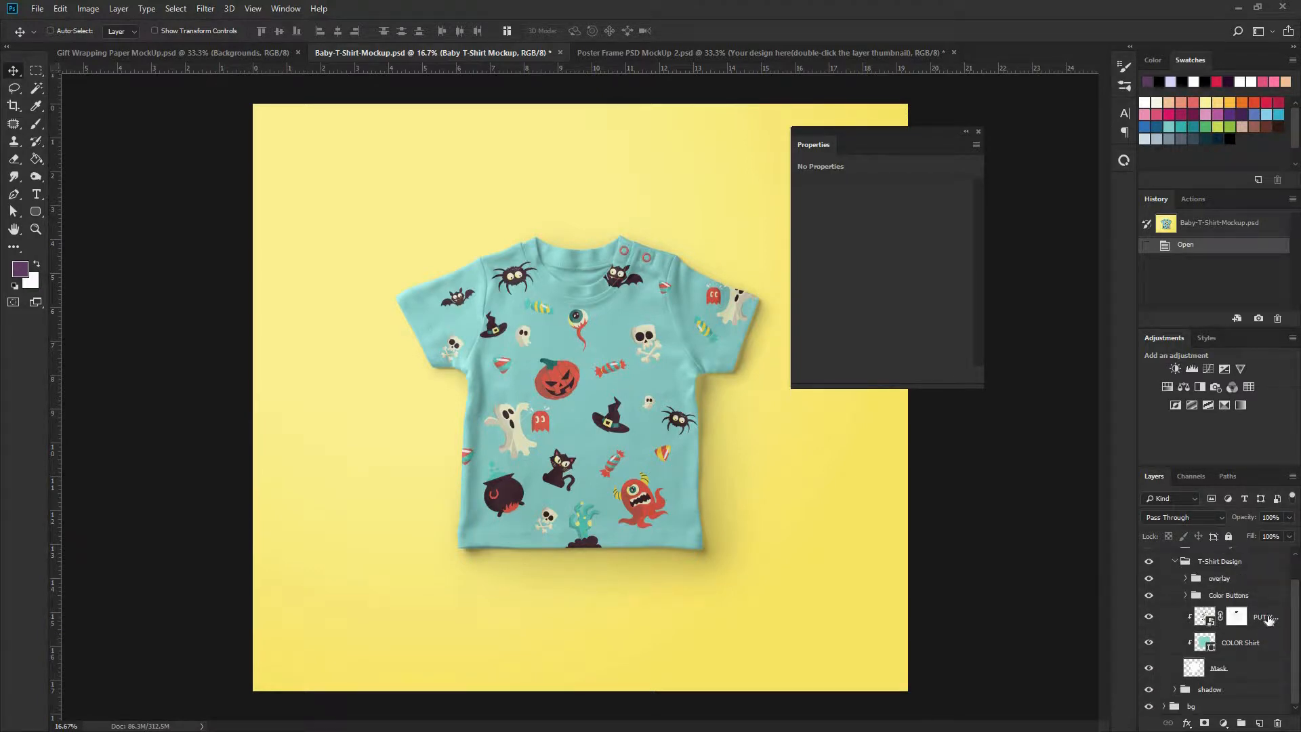
double_click(1204, 619)
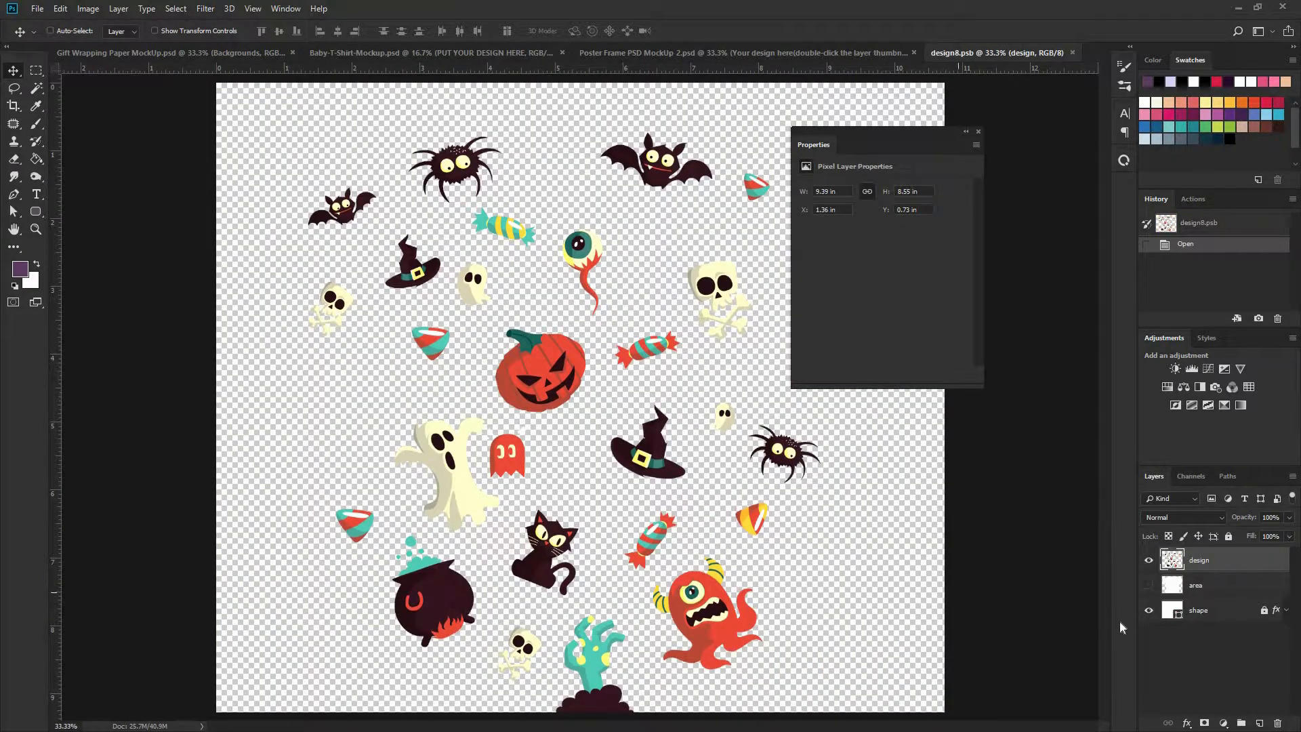
Show the area layer and hide the design layer with the Halloween artwork
left_click(1161, 592)
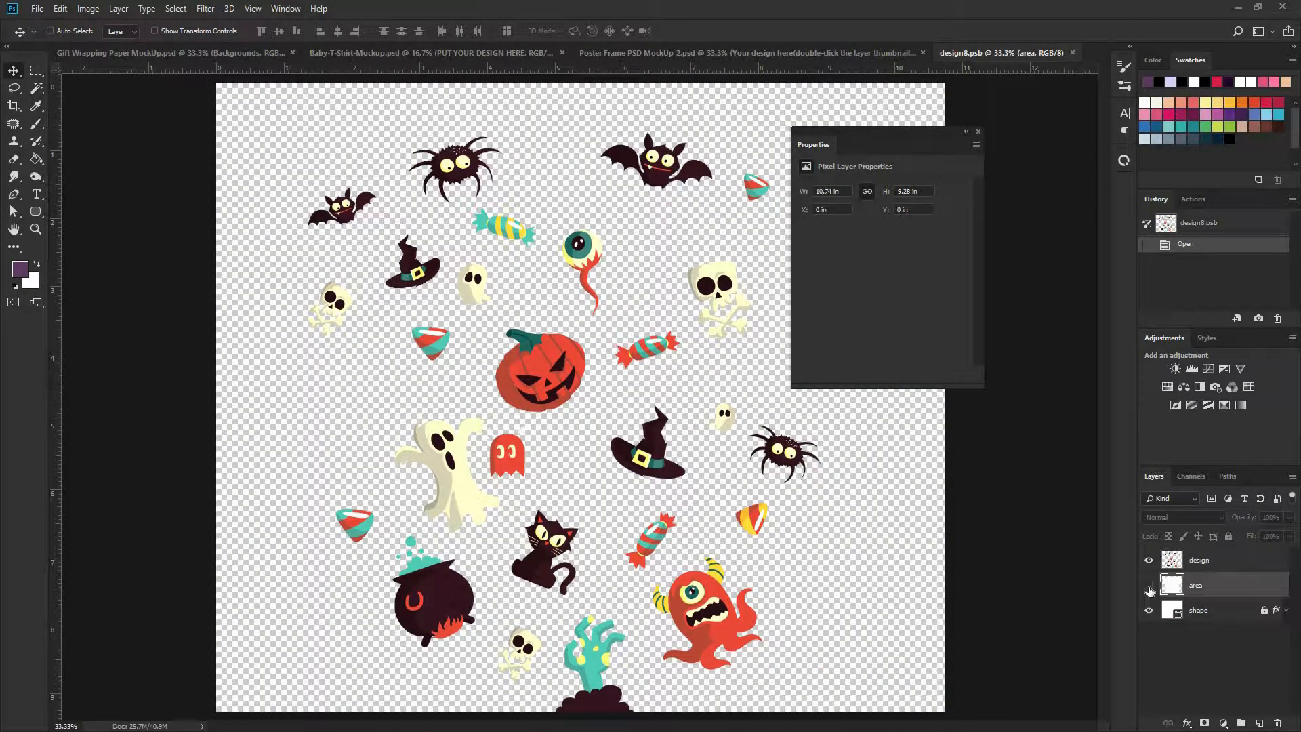
left_click(1150, 590)
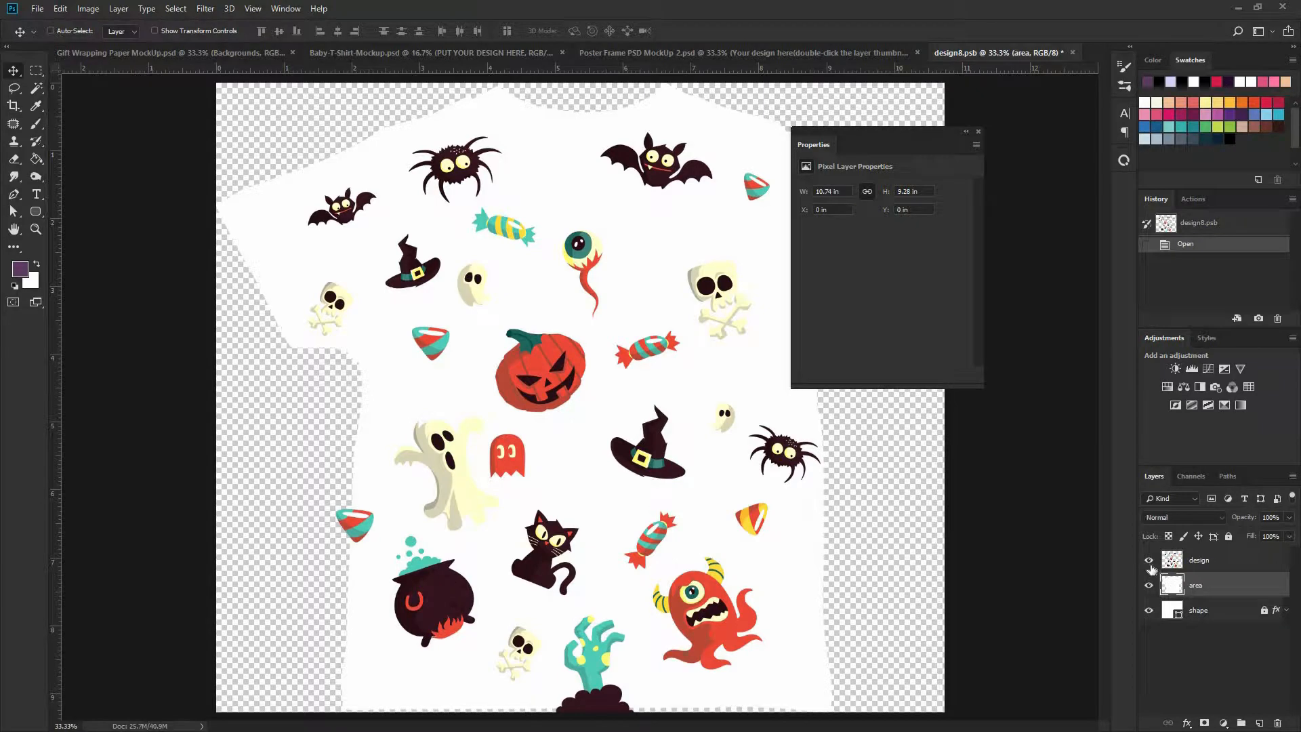
left_click(1149, 559)
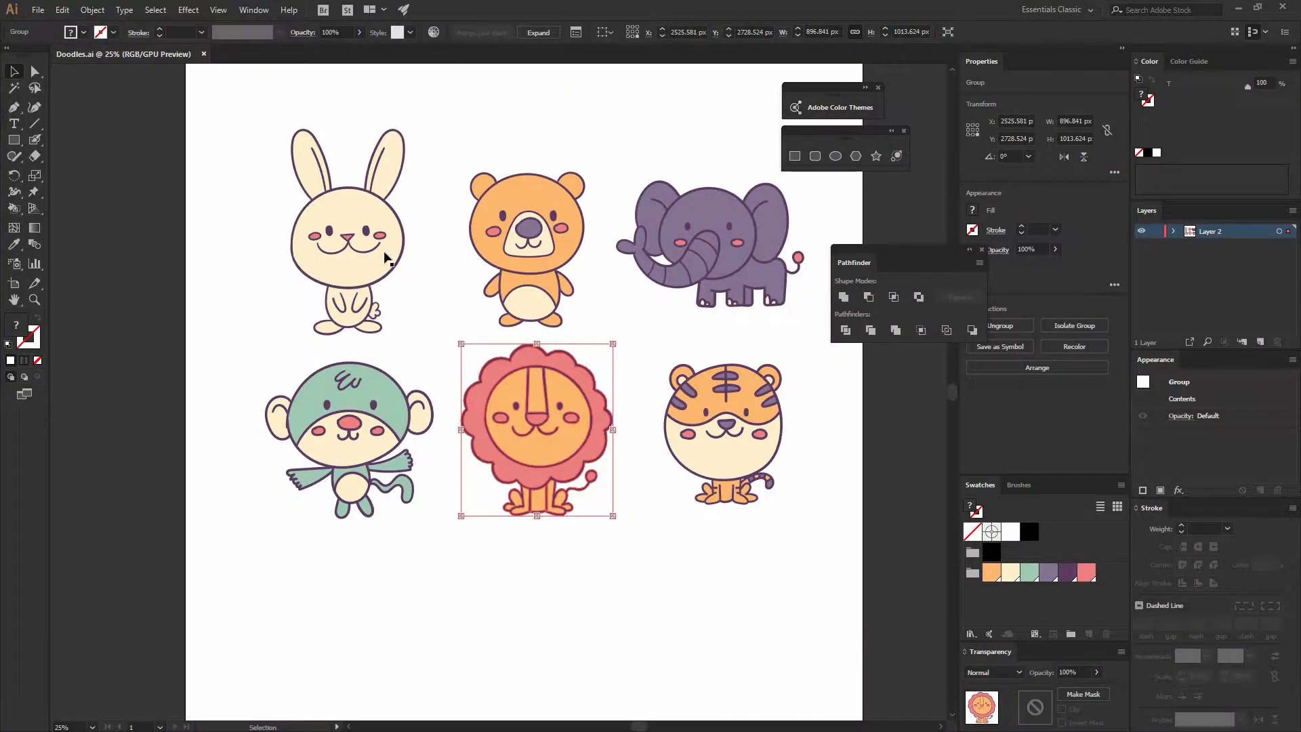
Copy the bunny from Doodles.ai in Illustrator and paste it as a smart object centred on the shirt area in Photoshop
key("a")
key("ctrl+c")
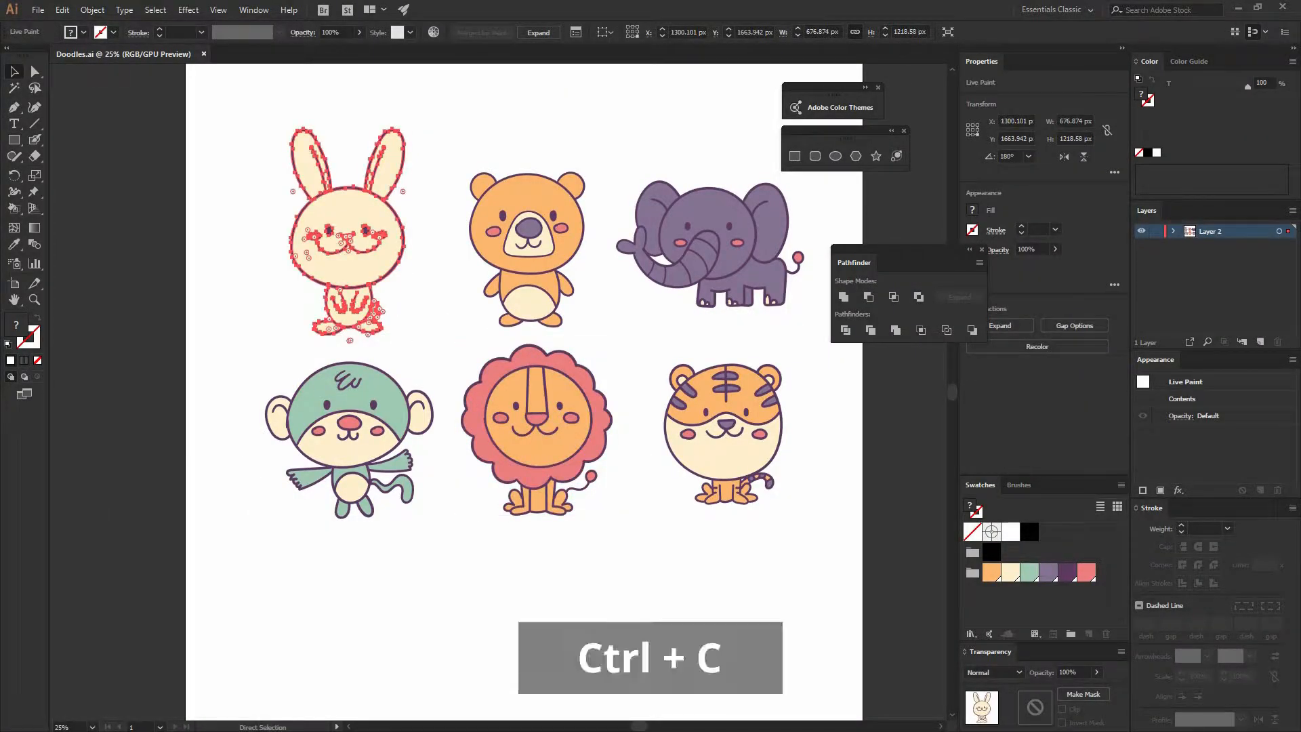
key("alt+Tab")
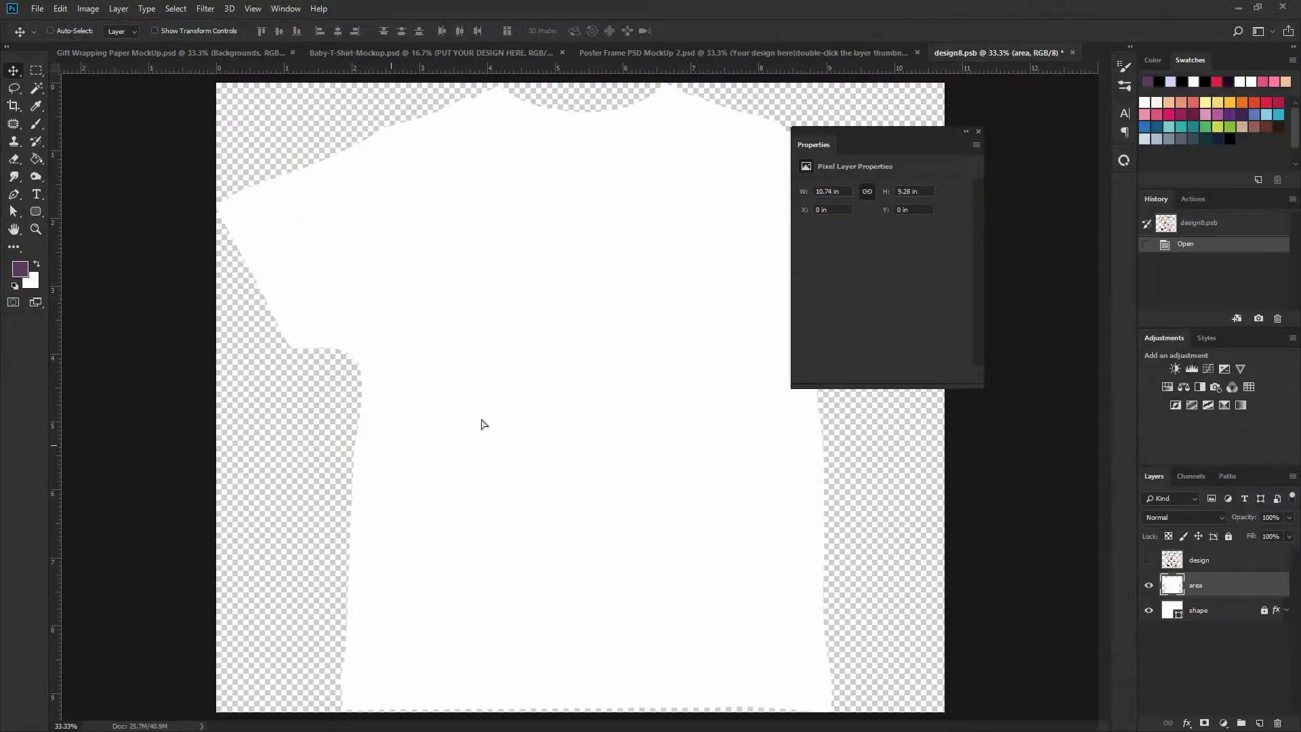
key("ctrl+v")
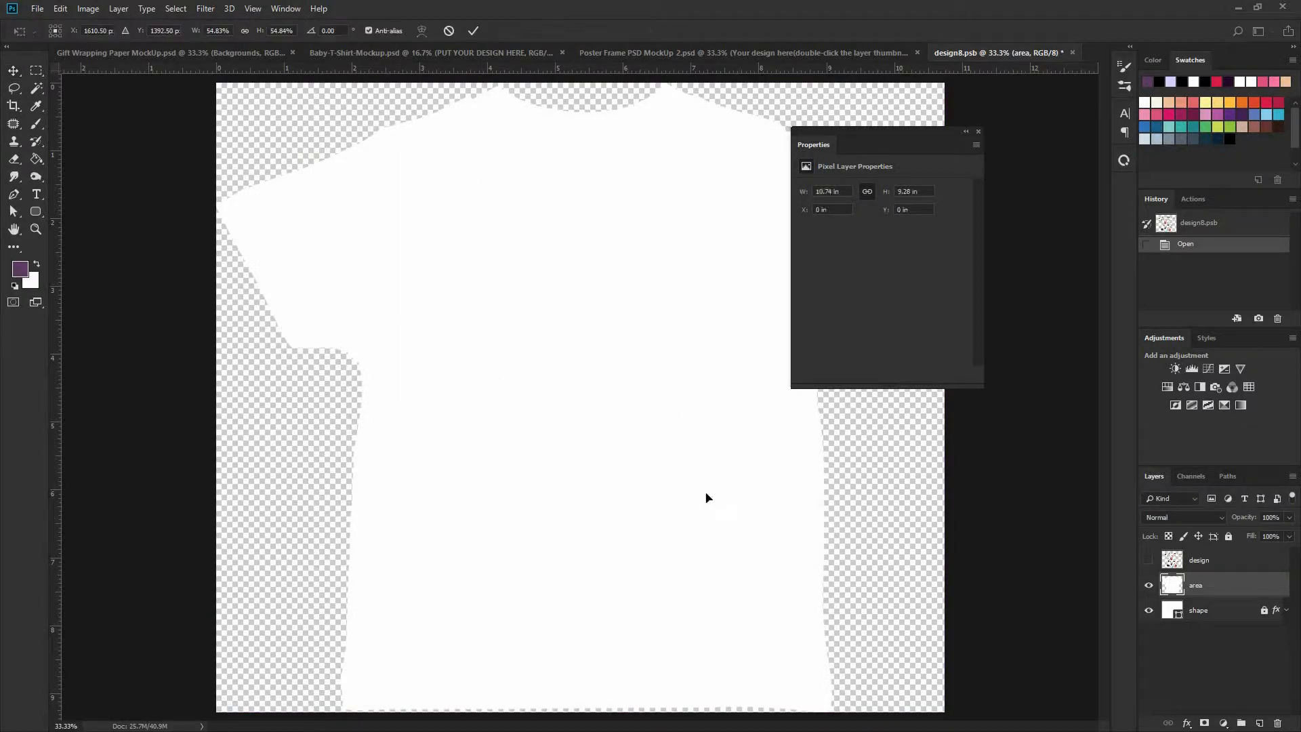
left_click_drag(635, 565, 671, 561)
key("Return")
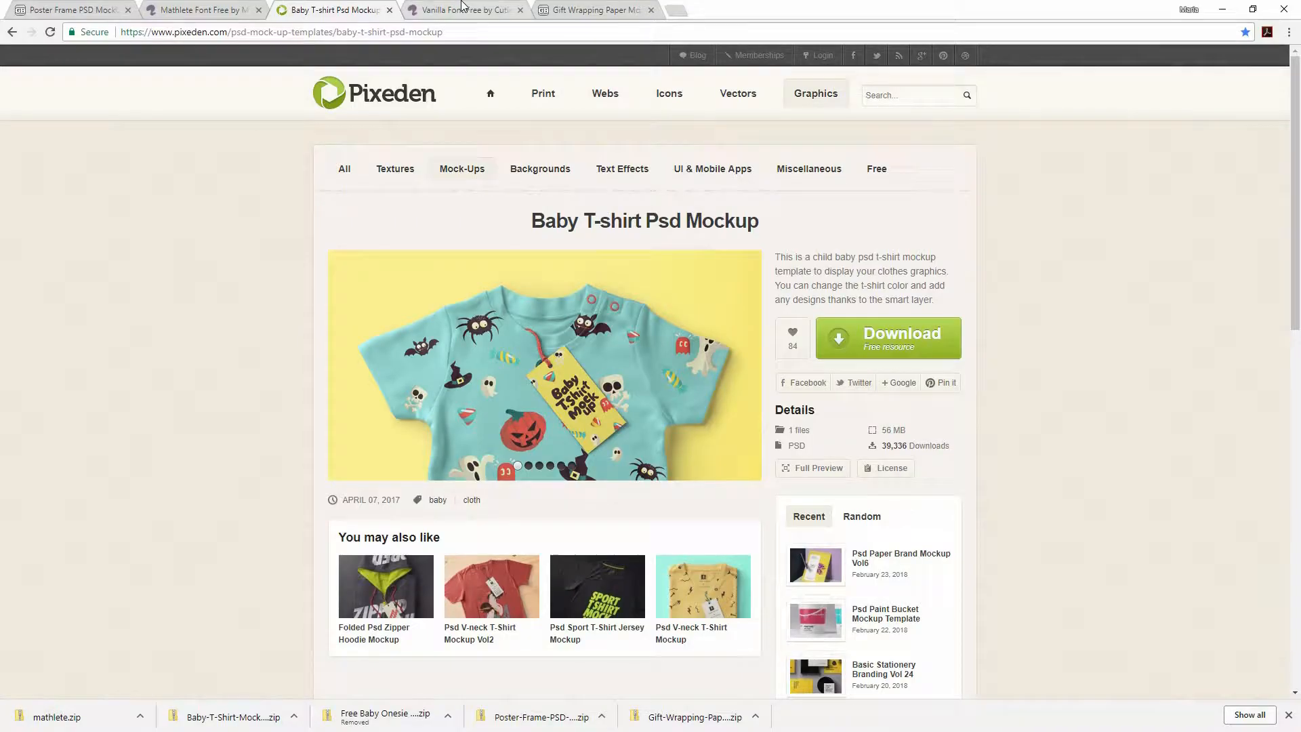
Look at the Vanilla font page on Font Squirrel in the browser, then return to Photoshop
left_click(463, 7)
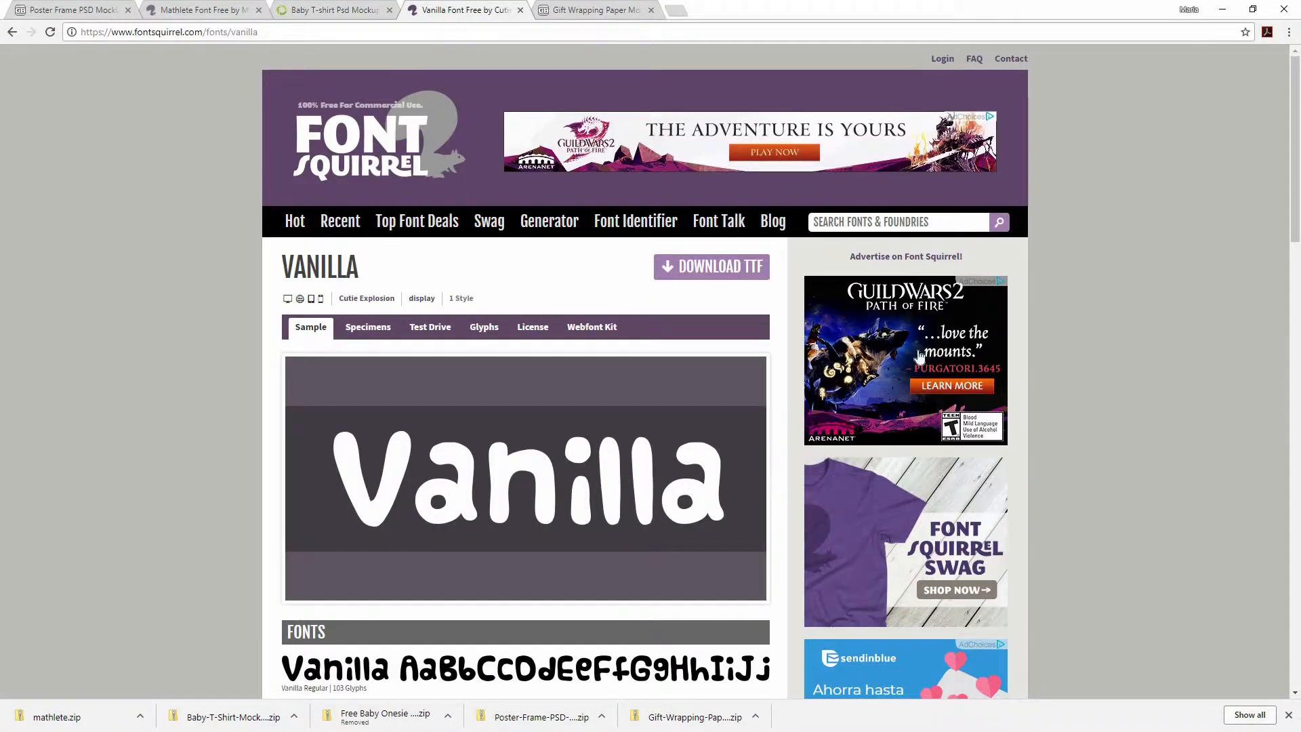
left_click(1231, 7)
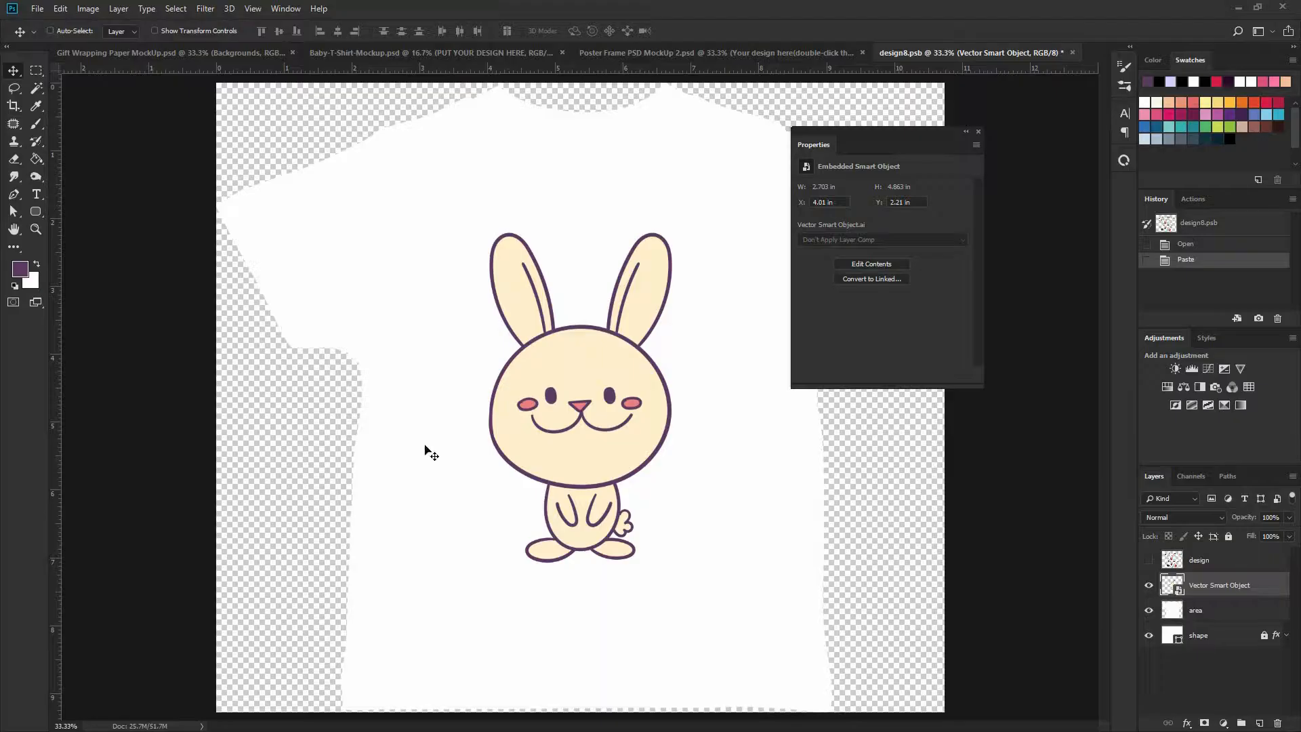
Add the two-line text "Hopping Around" at 36 pt over the bunny's lower body
key("t")
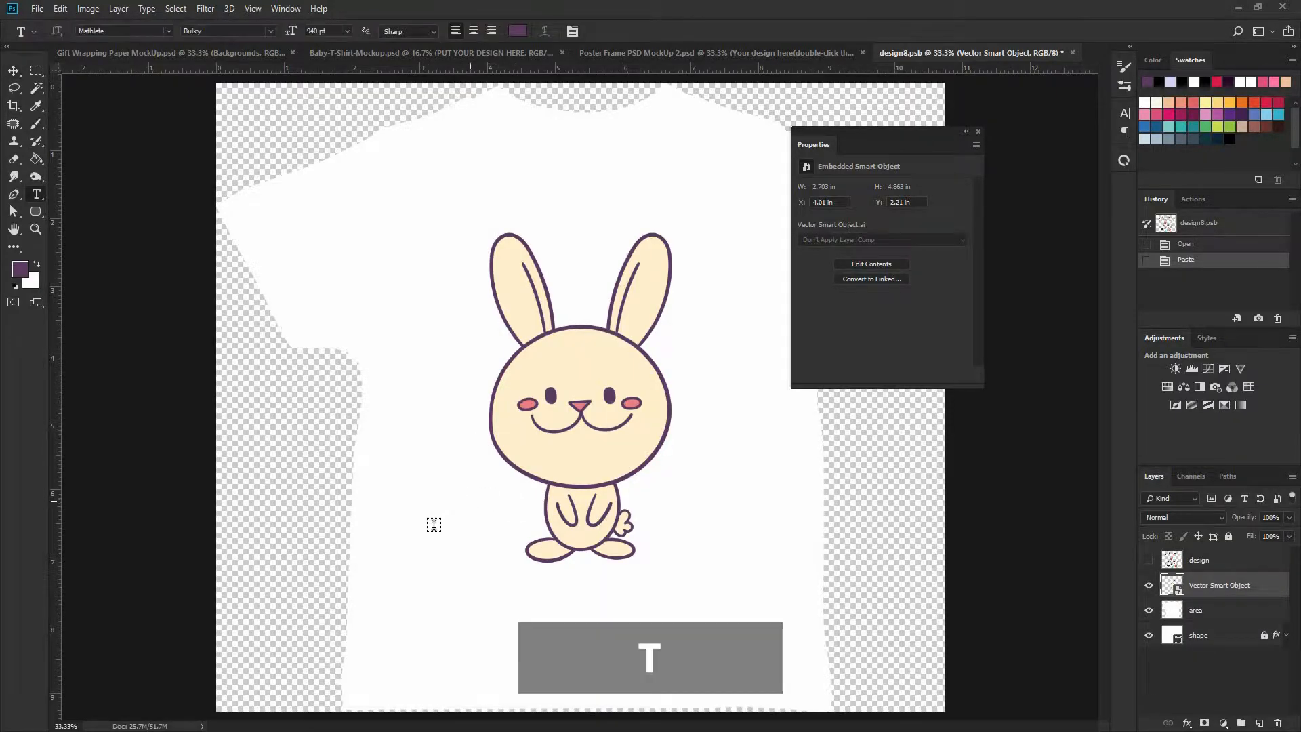
left_click(438, 525)
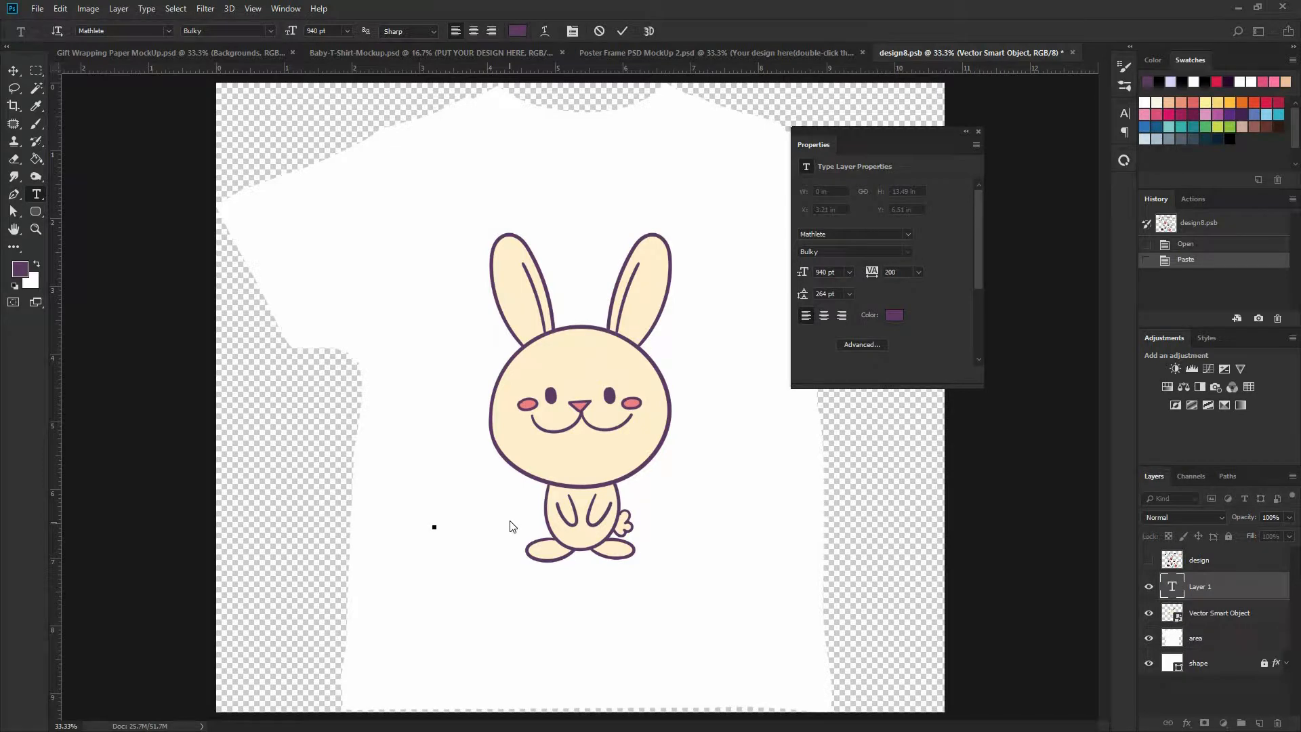
left_click(347, 30)
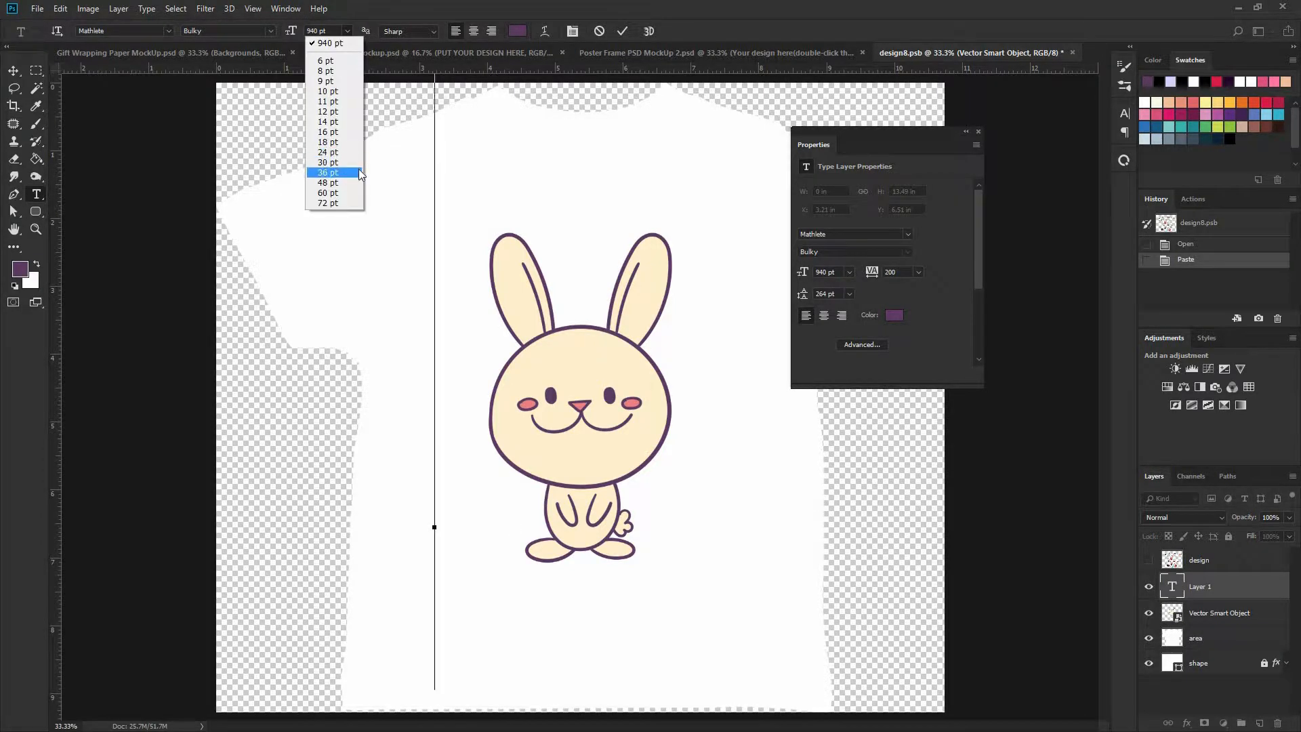
left_click(360, 173)
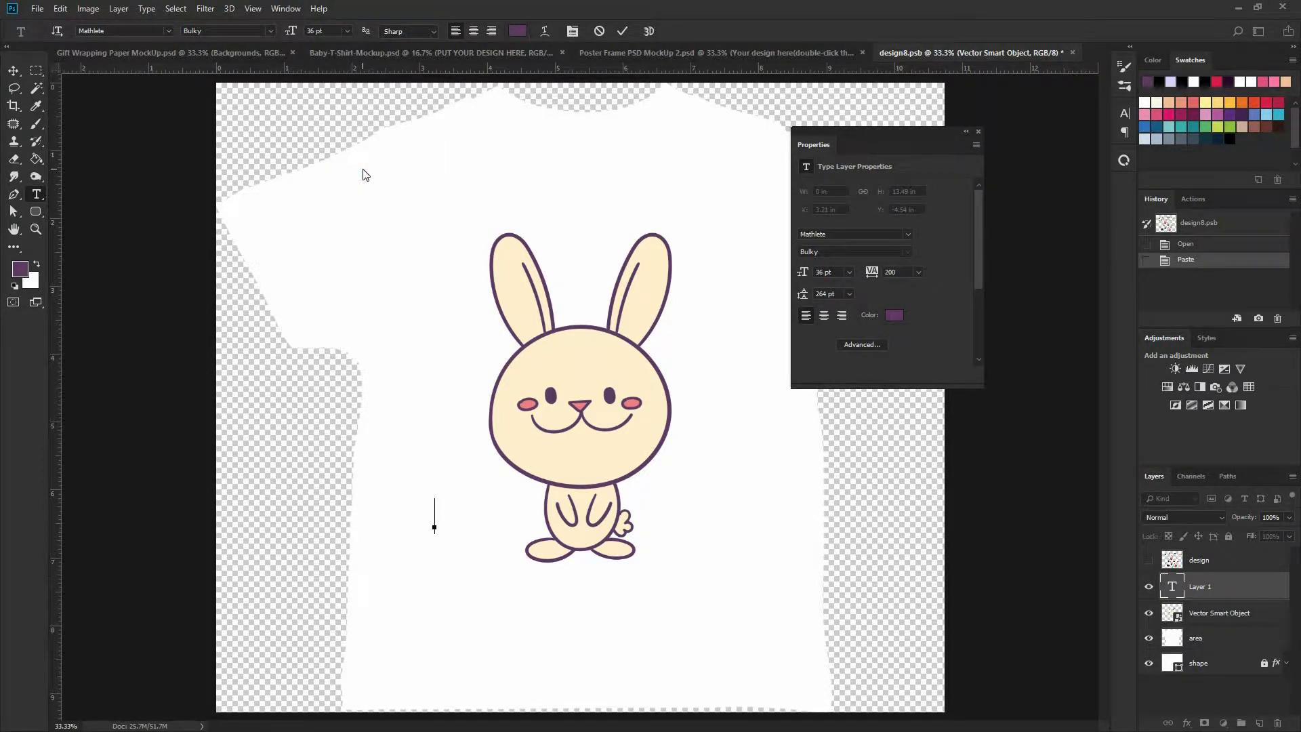
type("HOPPING")
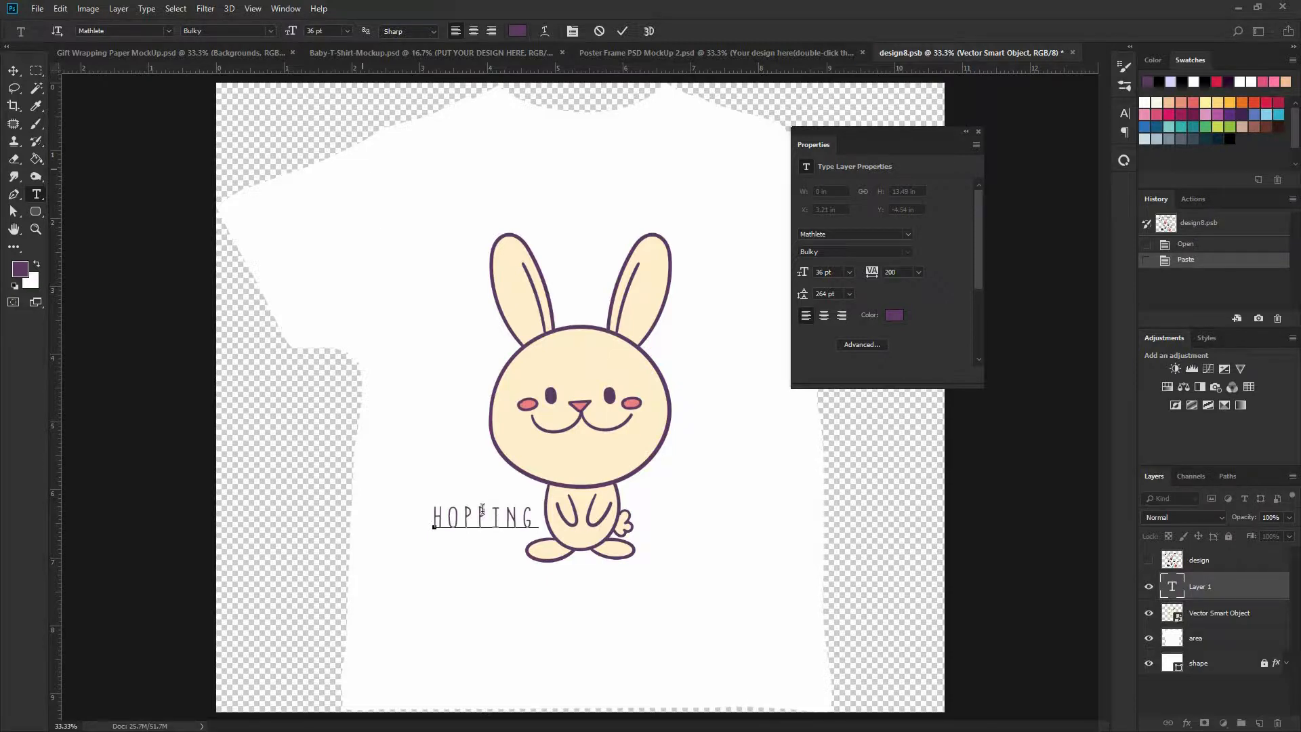
Set the font of the HOPPING line to Vanilla and commit the text
key("ctrl+a")
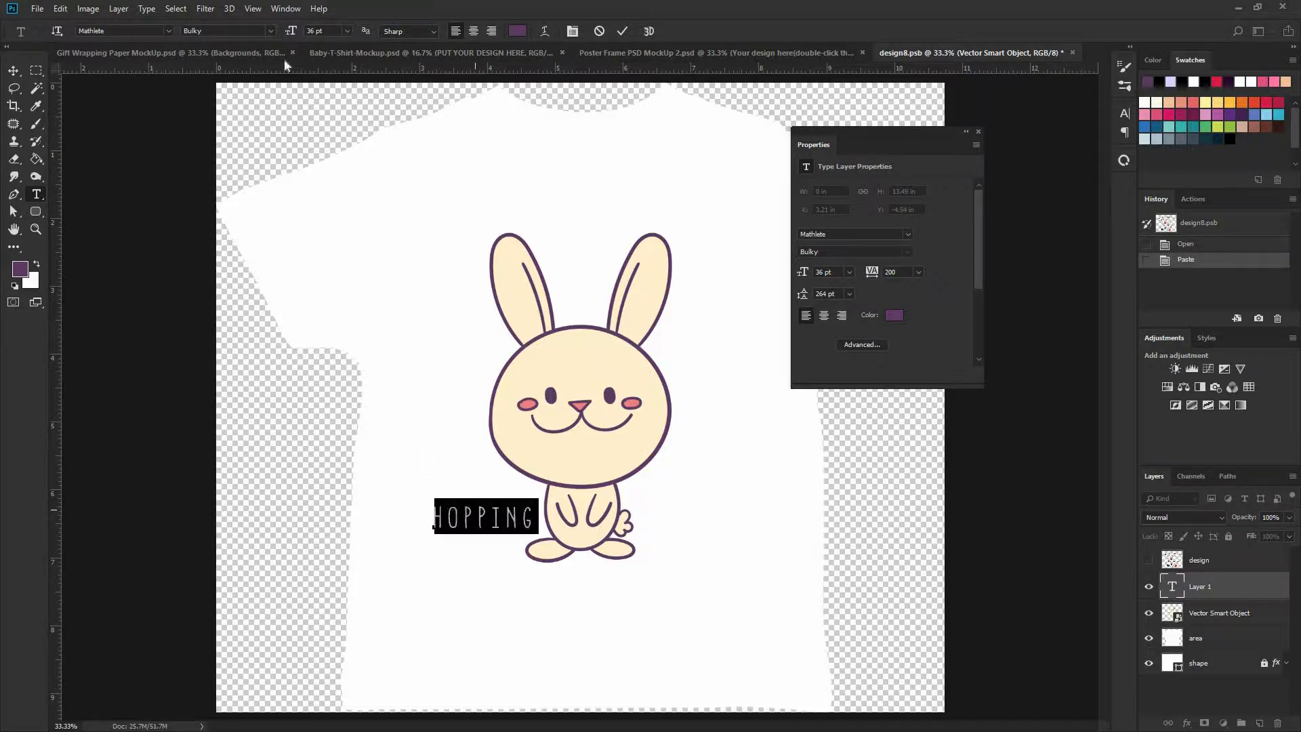
left_click(347, 31)
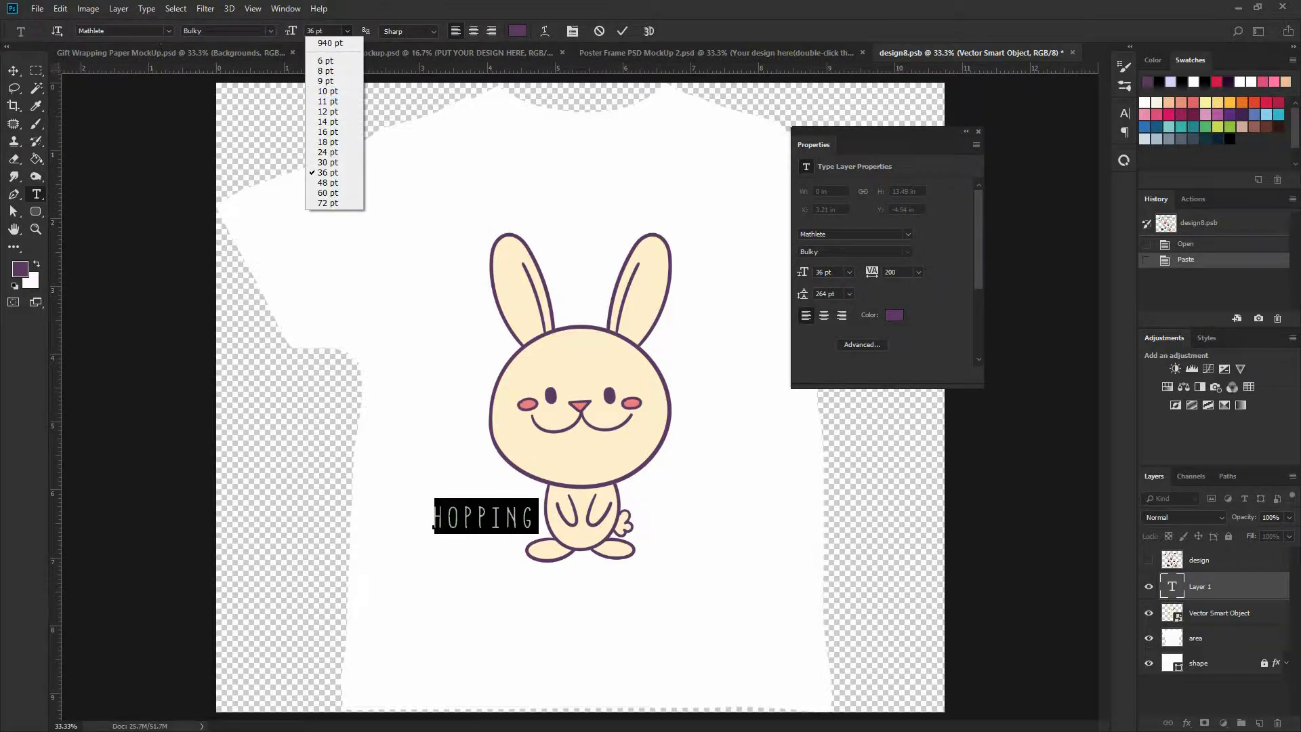
left_click(347, 31)
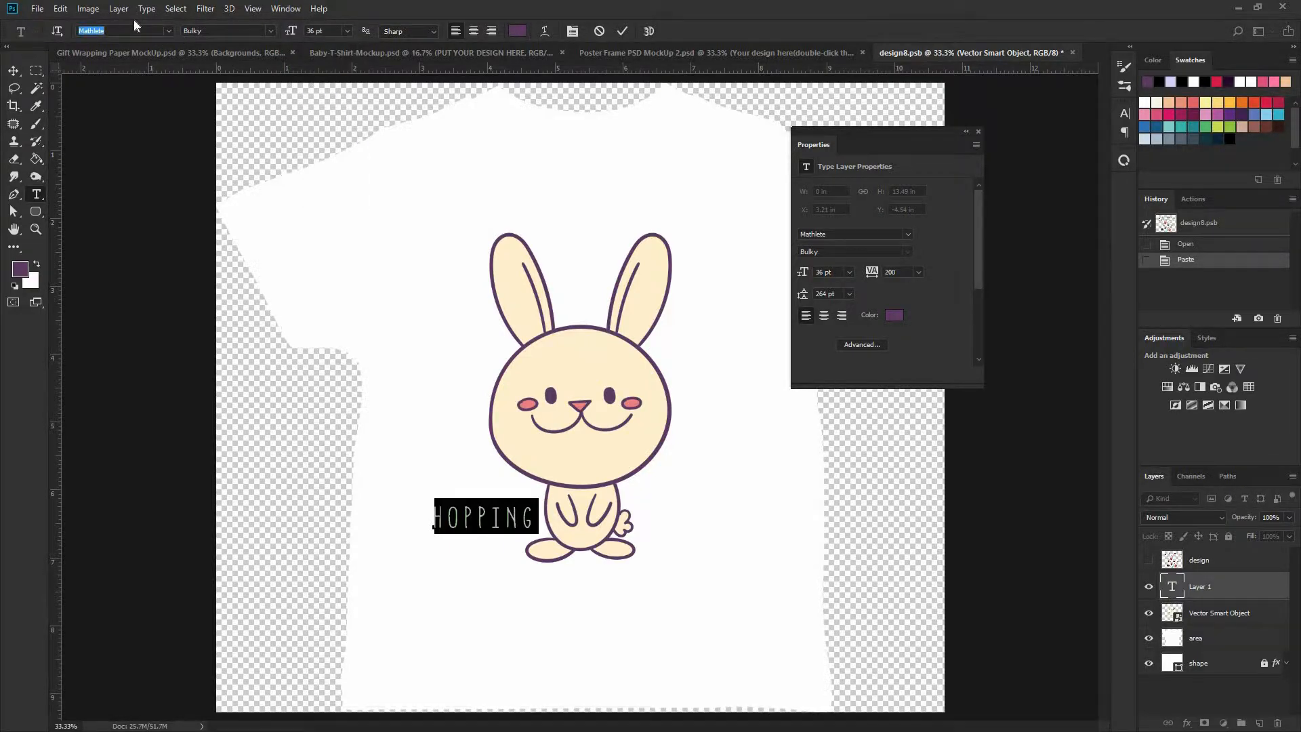
type("vani")
left_click(136, 78)
left_click(579, 516)
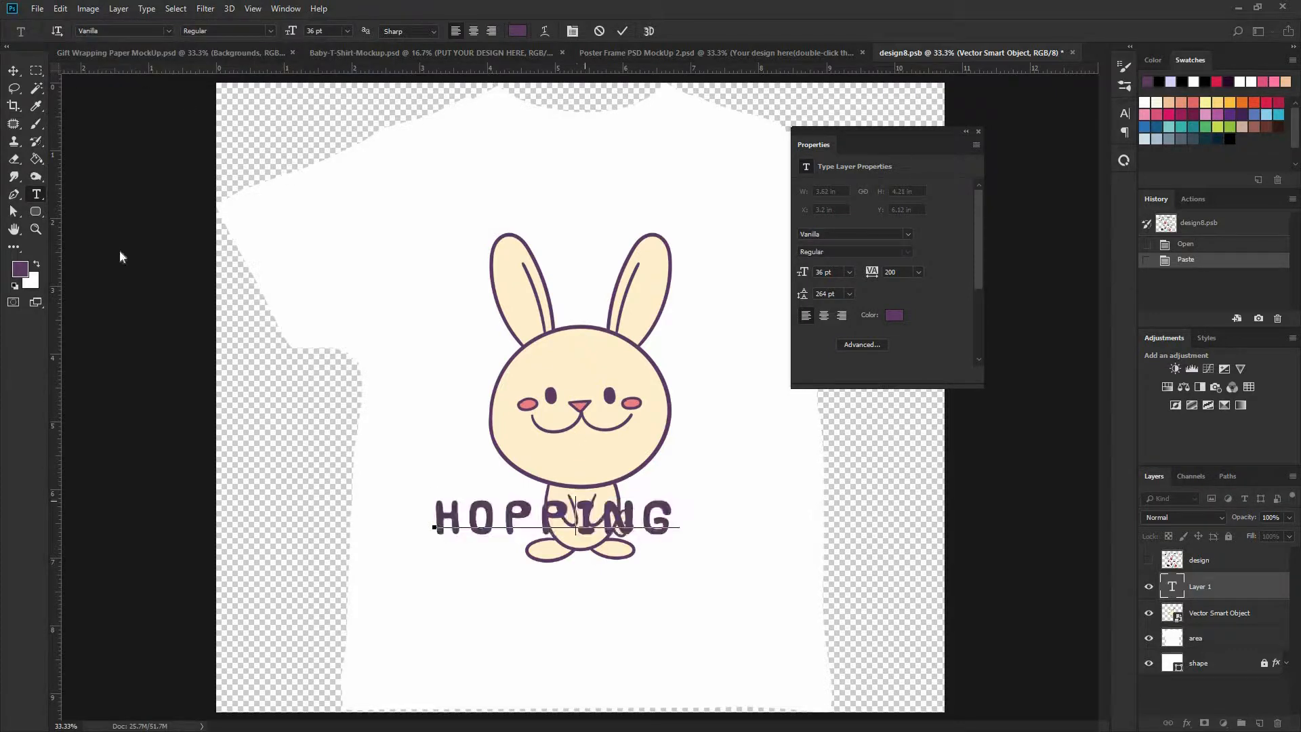
left_click(21, 75)
Try to apply the Vanilla font to both lines of the "Hopping Around" text
key("ctrl+minus")
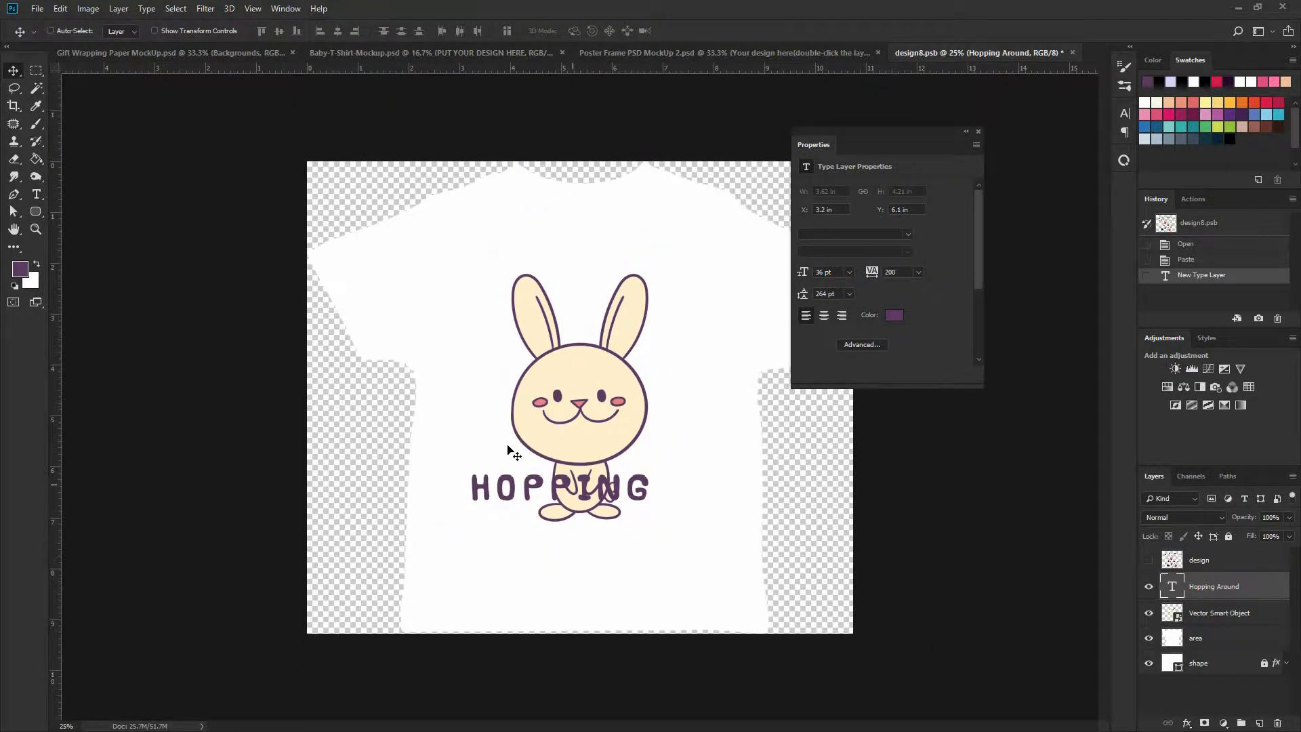
double_click(513, 485)
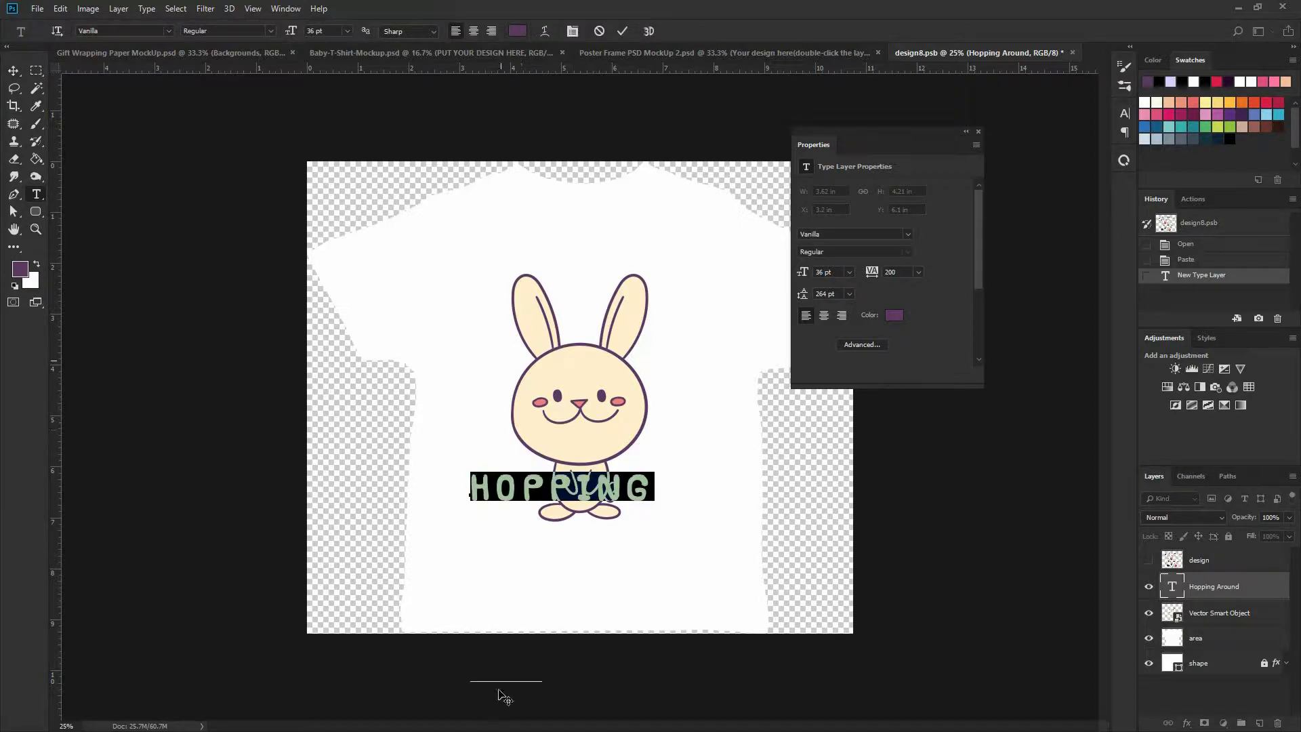
double_click(520, 680)
left_click(547, 679)
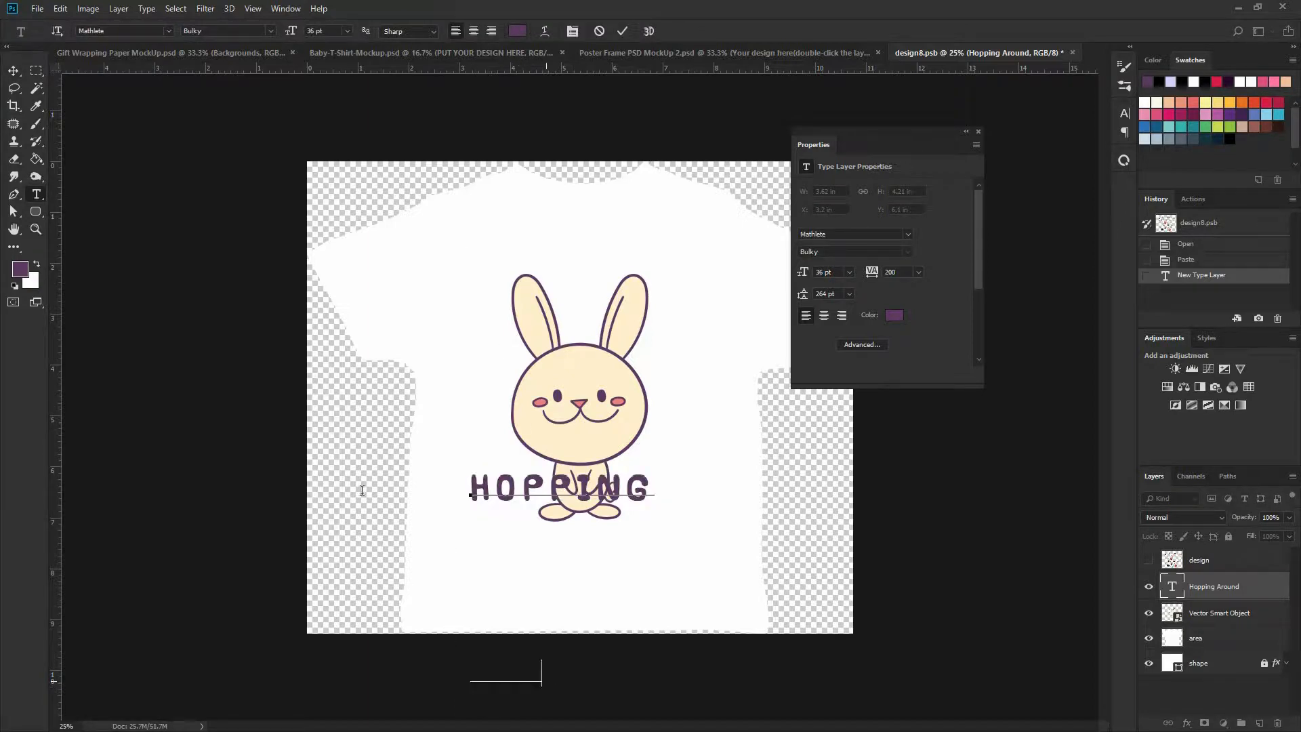
key("ctrl+a")
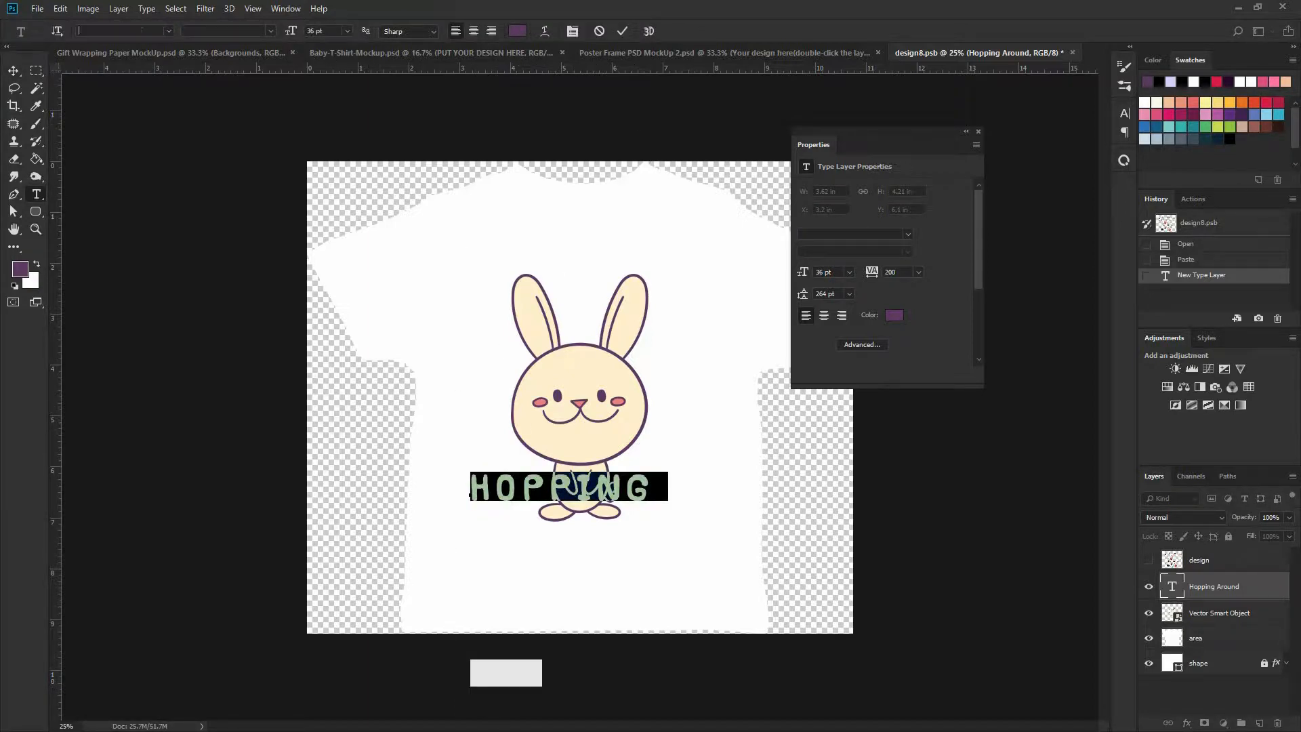
type("vani")
left_click(184, 80)
Set the leading of the "Hopping Around" text to Auto
left_click(572, 32)
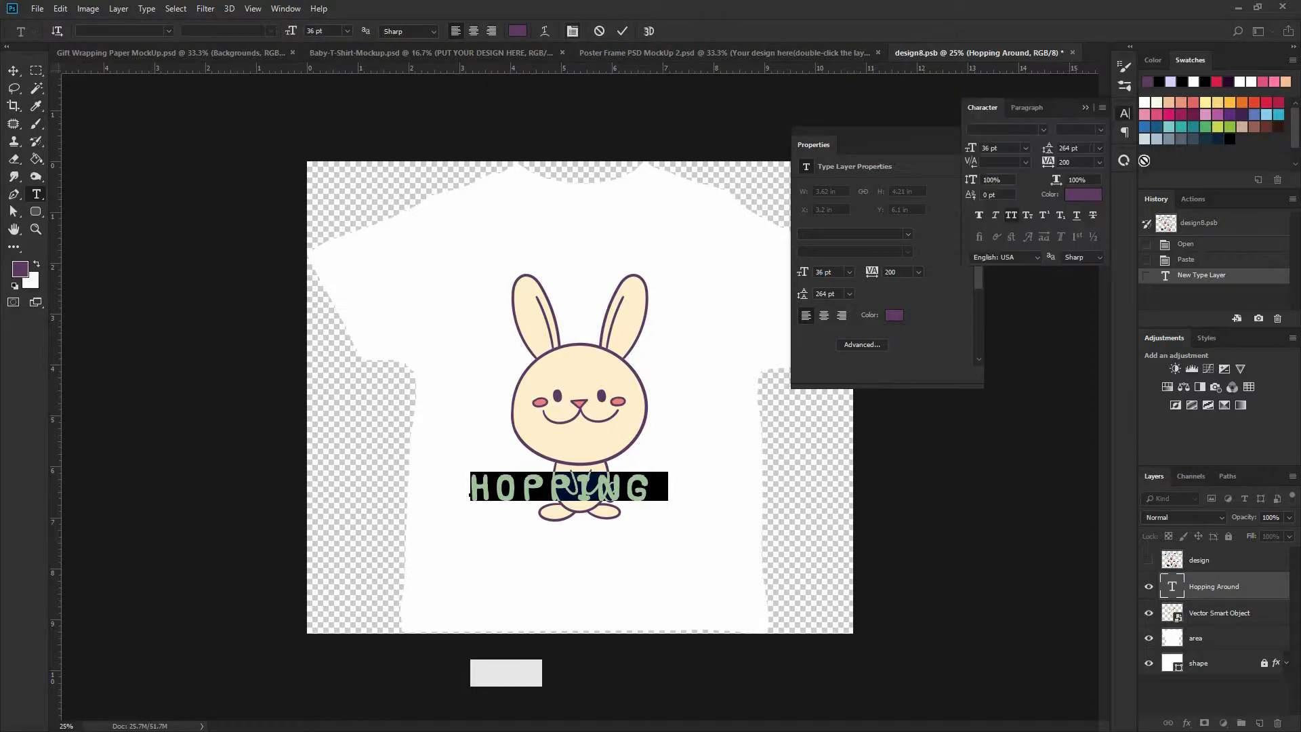
left_click(1099, 148)
left_click(1077, 156)
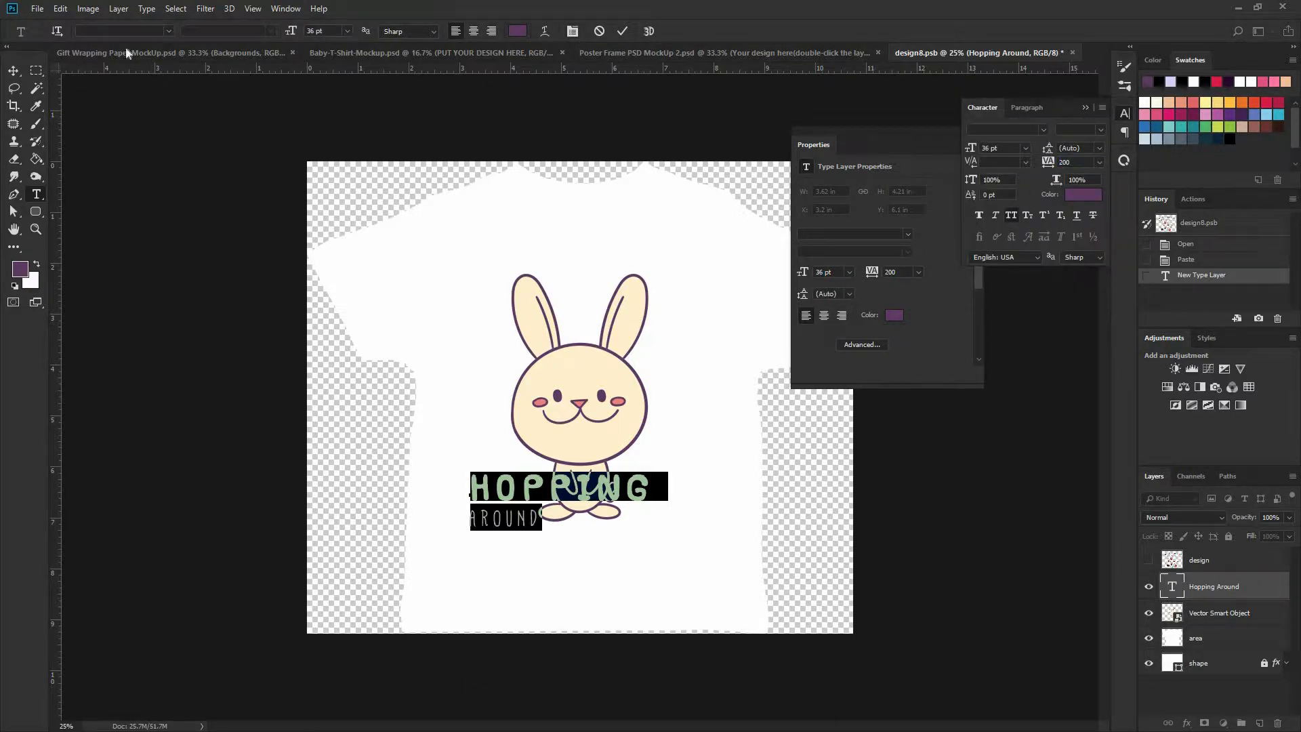
Retry the Vanilla font on the whole "Hopping Around" text and set its size to 24 pt
left_click(103, 27)
left_click(134, 79)
left_click(344, 31)
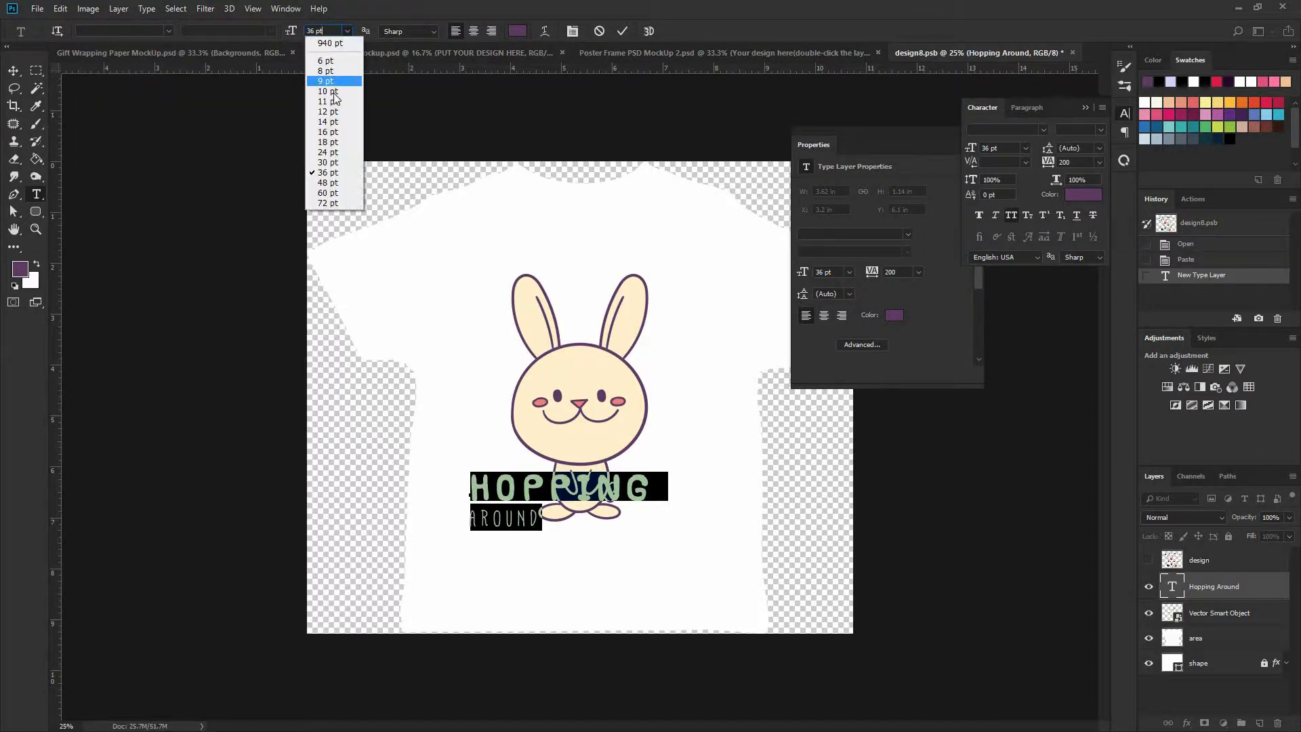
left_click(323, 61)
left_click(348, 32)
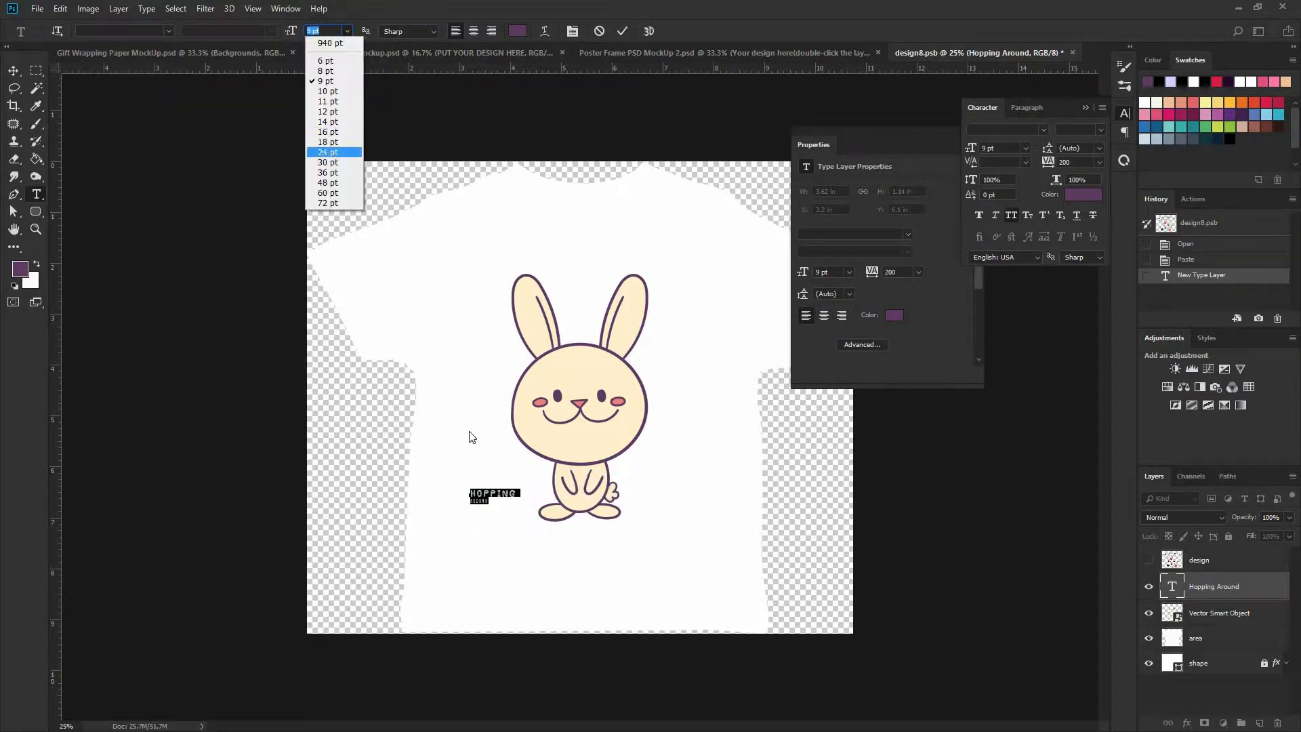
left_click(345, 150)
key("ctrl+a")
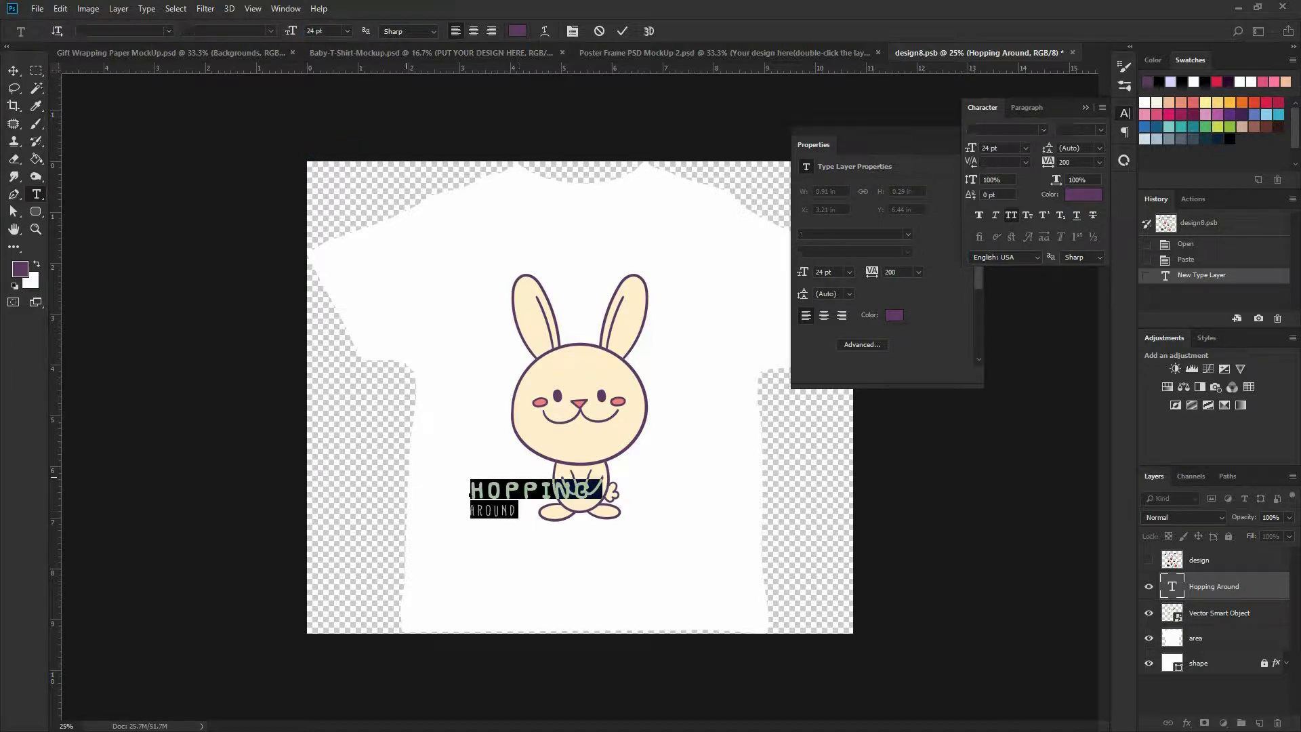
Try once more to apply the Vanilla font to both lines of the "Hopping Around" caption
type("va")
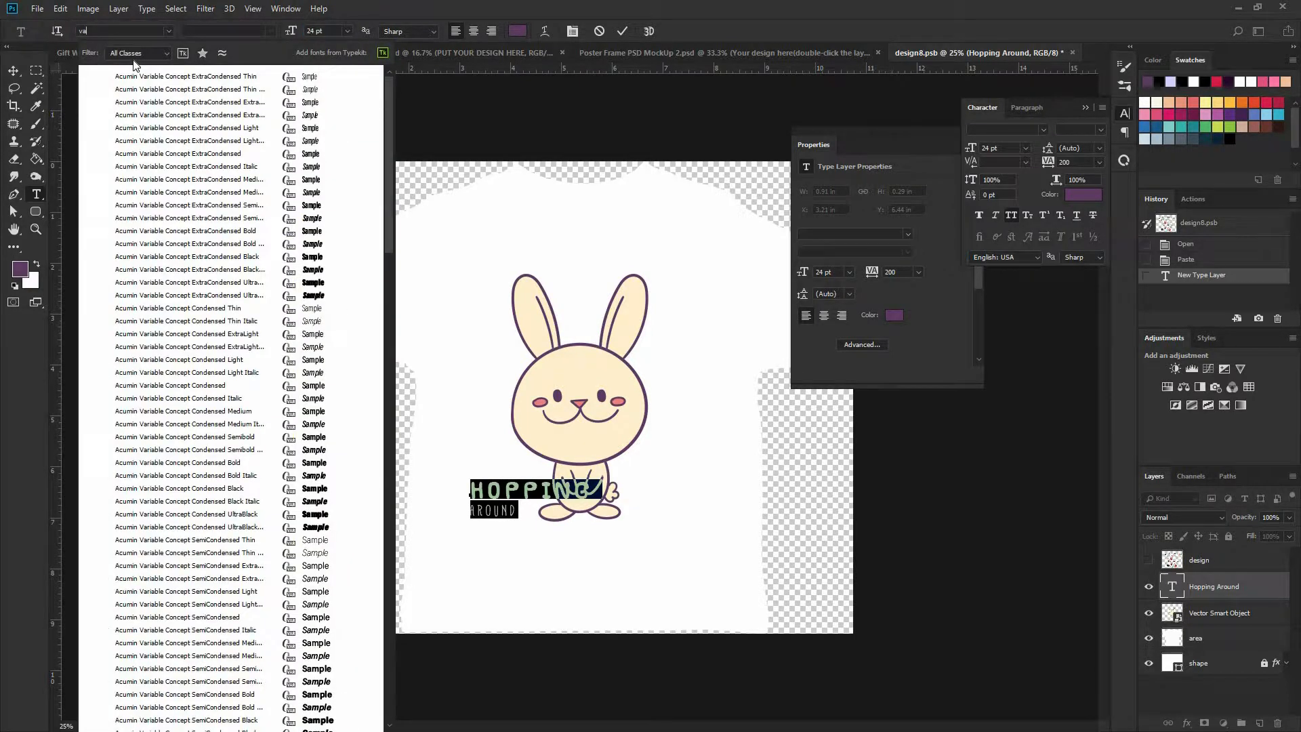
type("n")
left_click(472, 453)
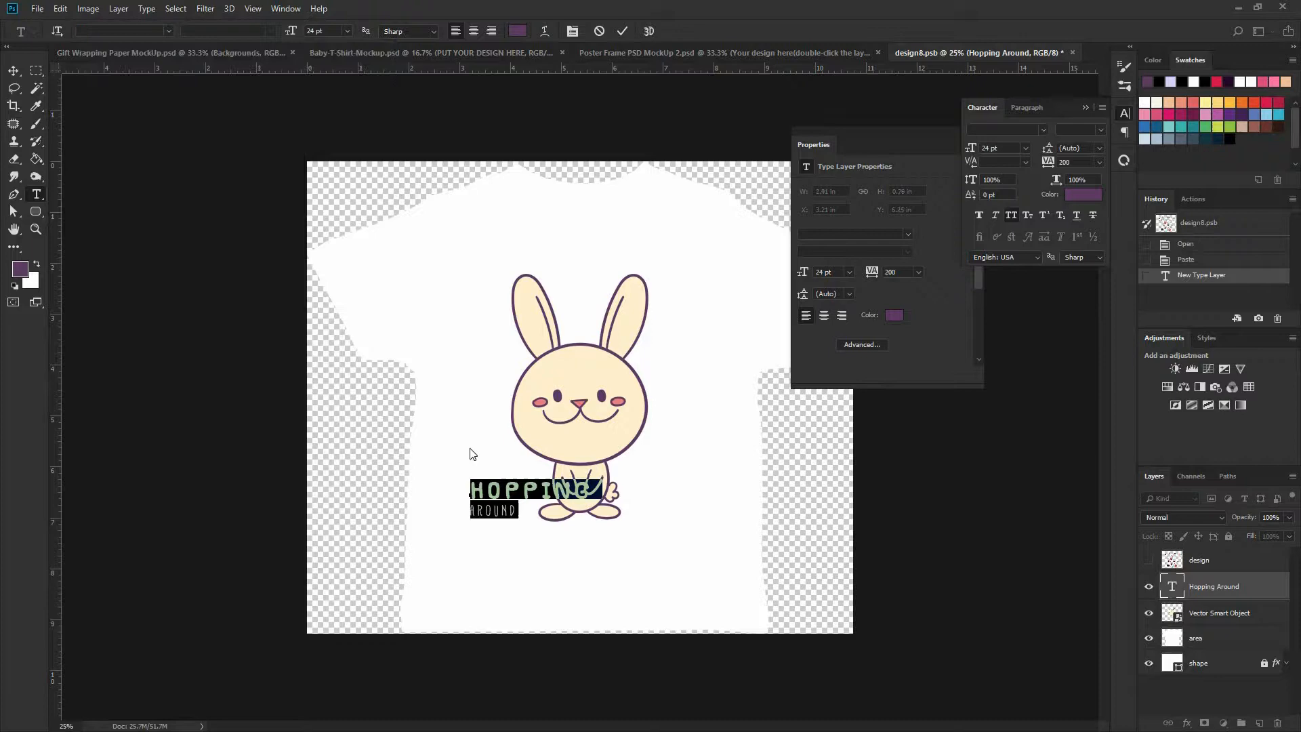
Commit the text edit and move the "Hopping Around" caption to just below the bunny's feet
left_click(540, 495)
left_click(13, 71)
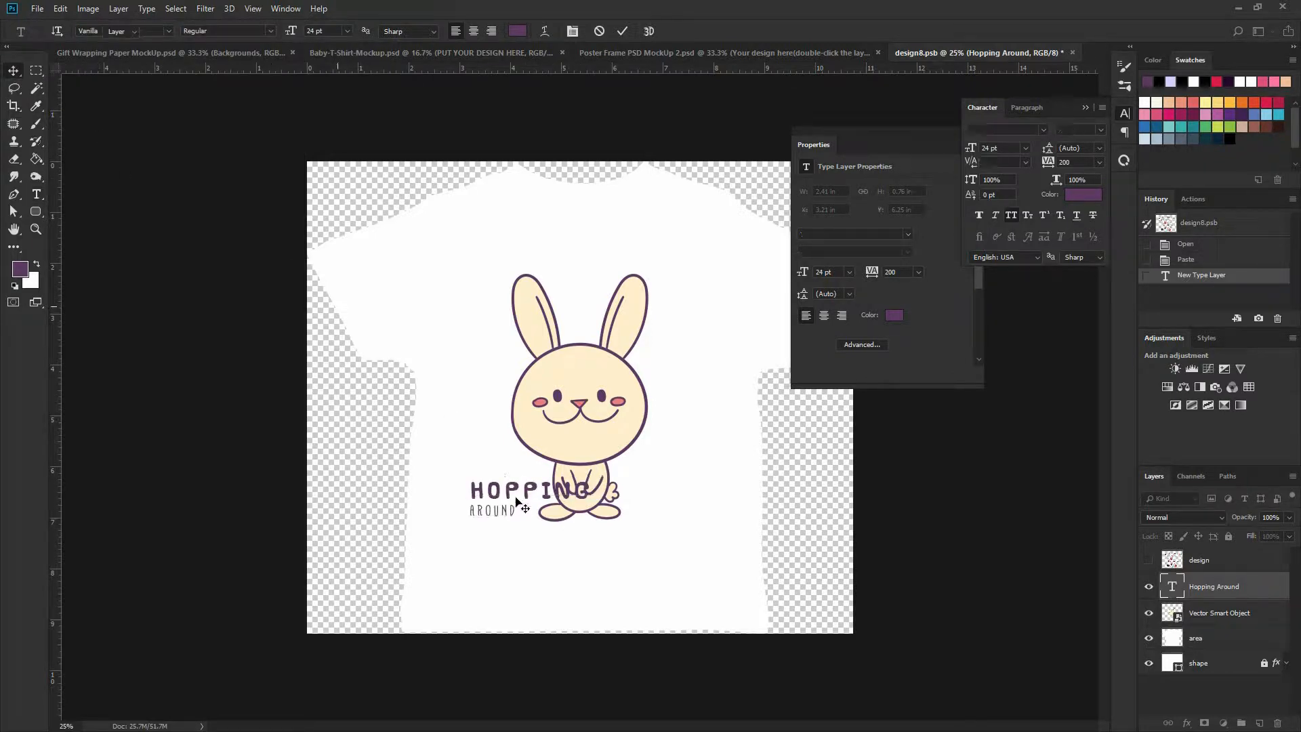
left_click_drag(515, 493, 578, 563)
key("ctrl+plus")
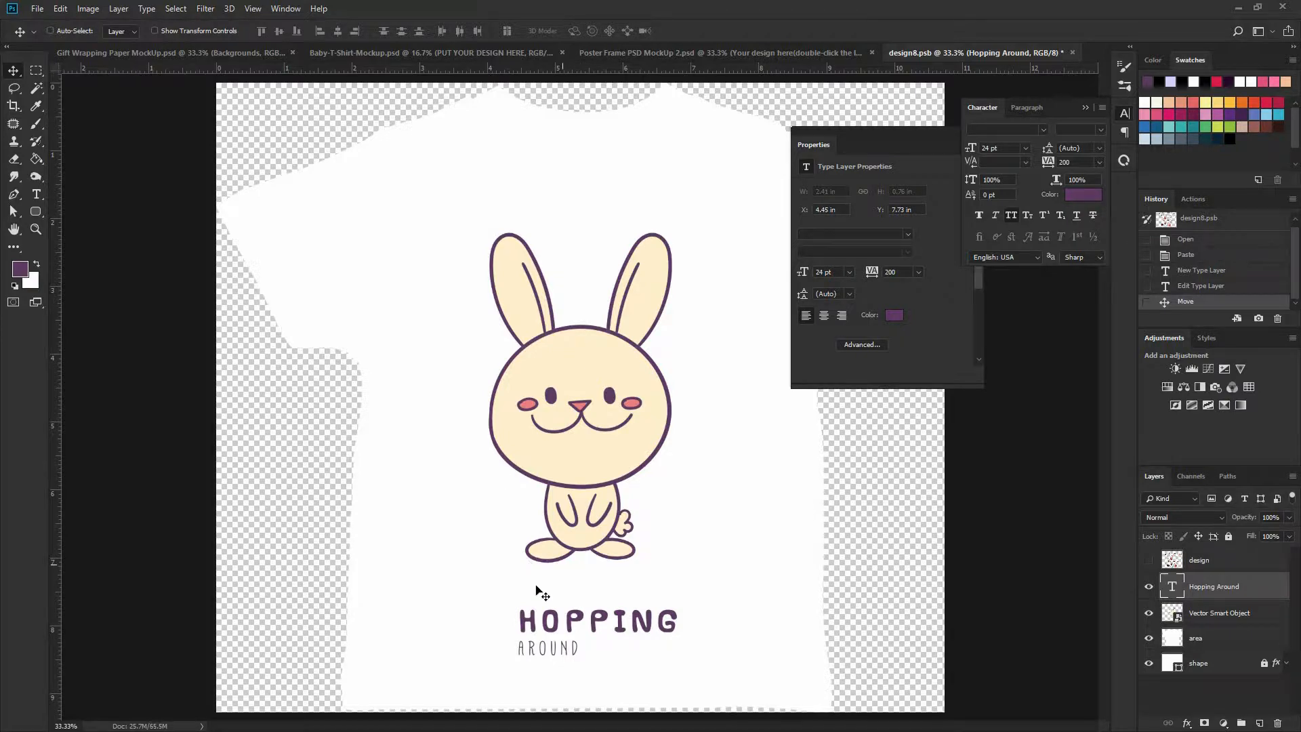
Replace the entire caption text with HOPPING on the first line and AROUND on the second
key("t")
left_click(497, 621)
key("ctrl+a")
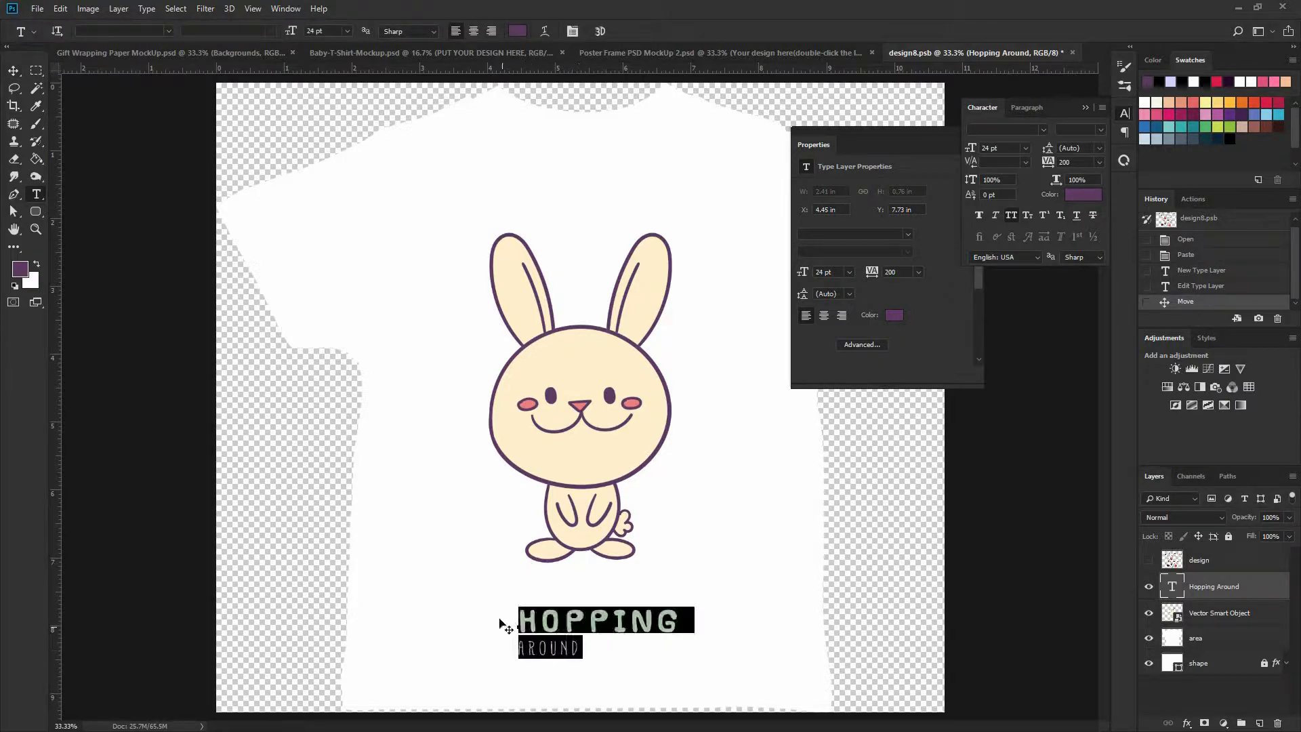
type("VF")
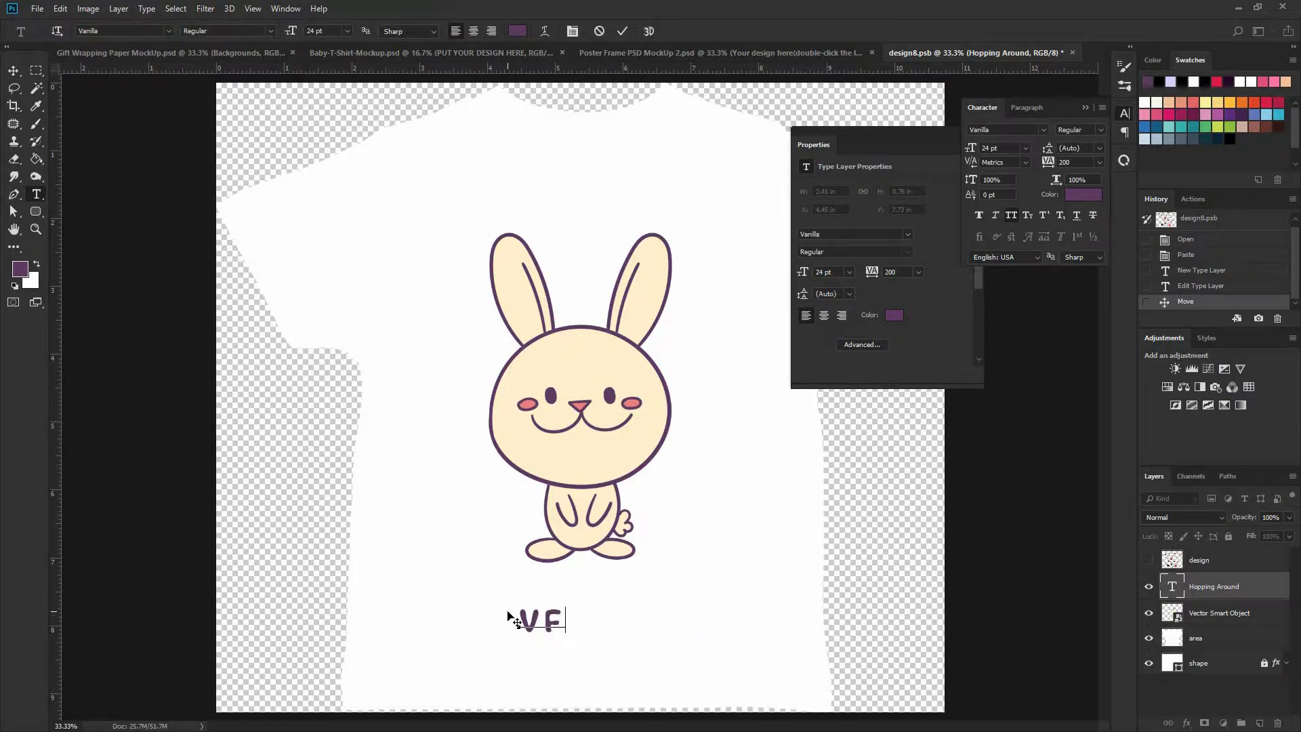
key("BackSpace")
key("BackSpace")
type("HOPPIN")
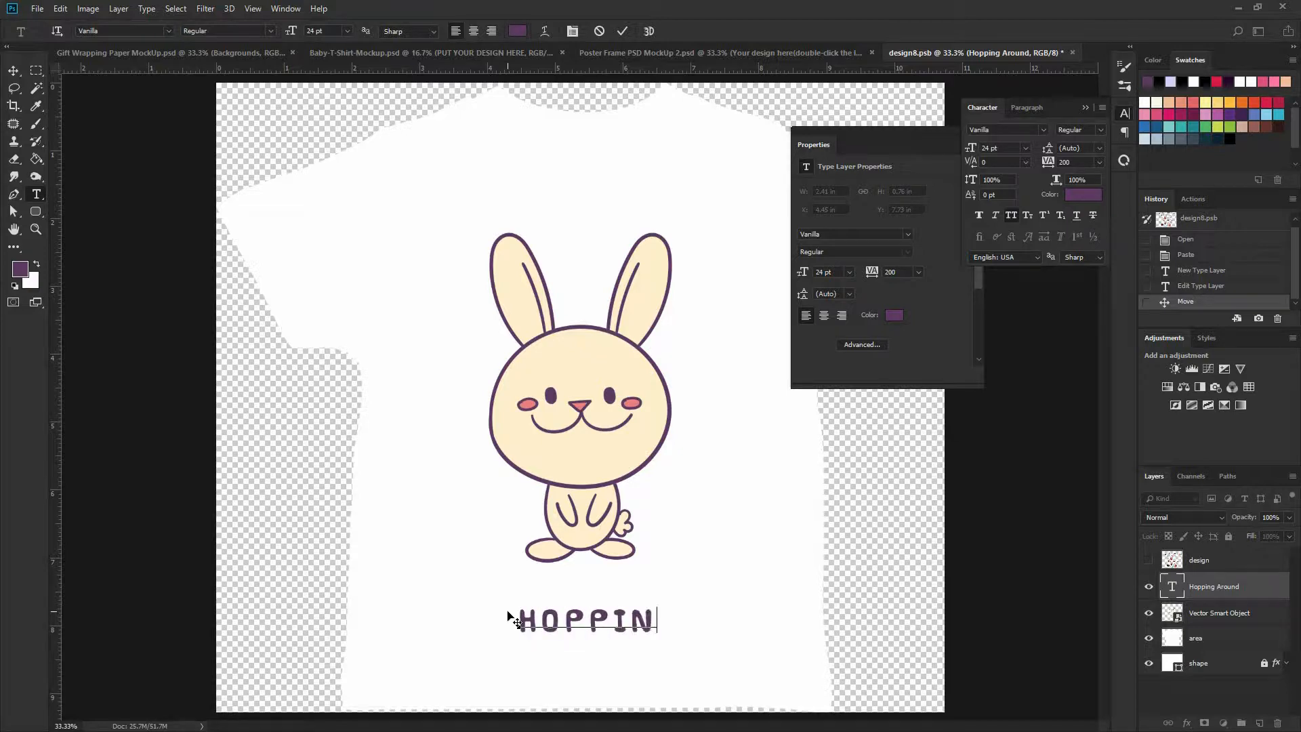
type("G")
key("Return")
type("AROUND")
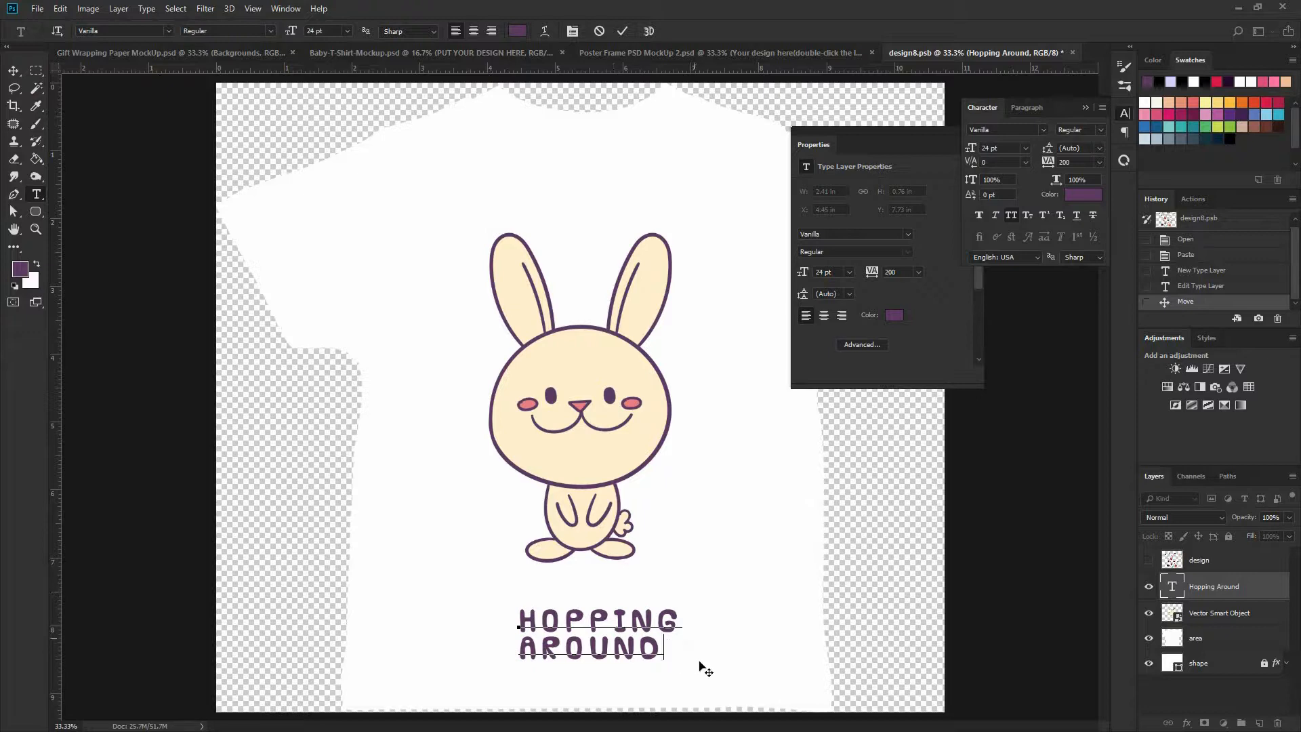
Set the tracking of both caption lines to 0
key("ctrl+a")
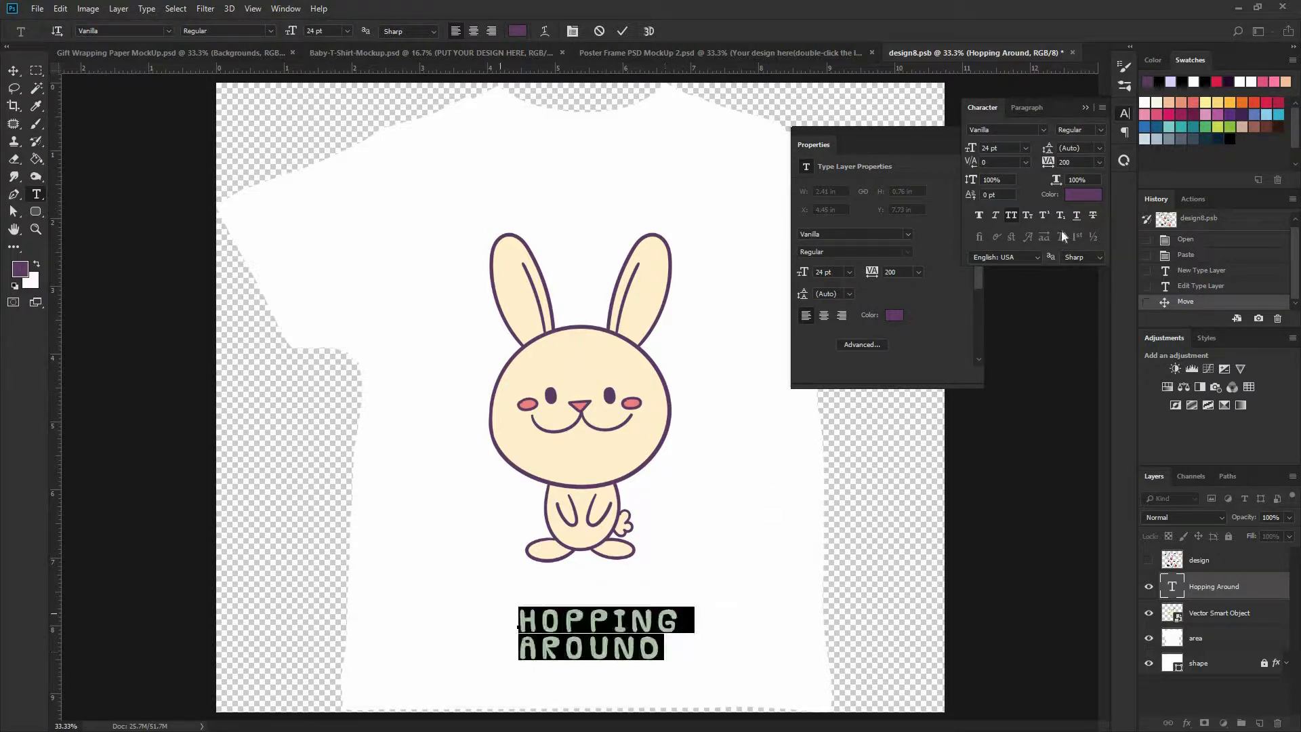
left_click(1099, 161)
left_click(1077, 244)
Set the font size of the AROUND line to 26 pt and commit the text
left_click(503, 644)
left_click_drag(635, 648, 504, 645)
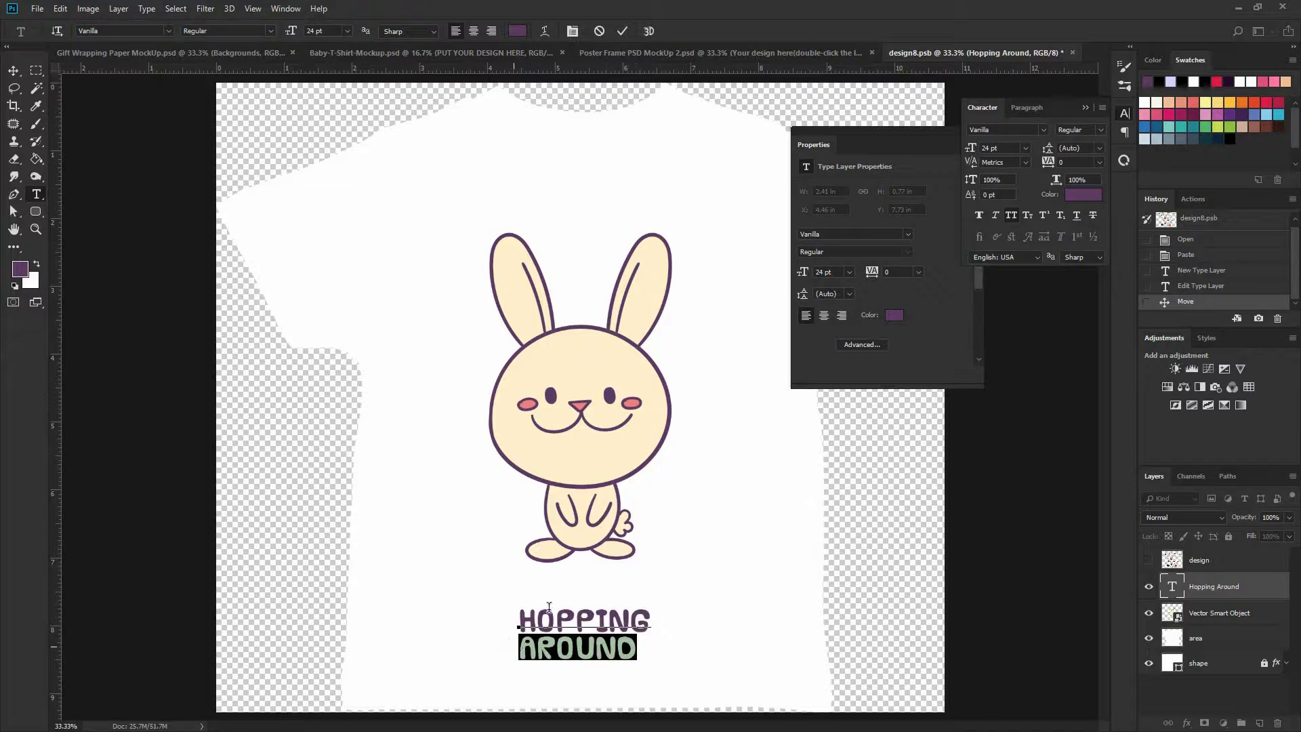
left_click_drag(976, 147, 974, 147)
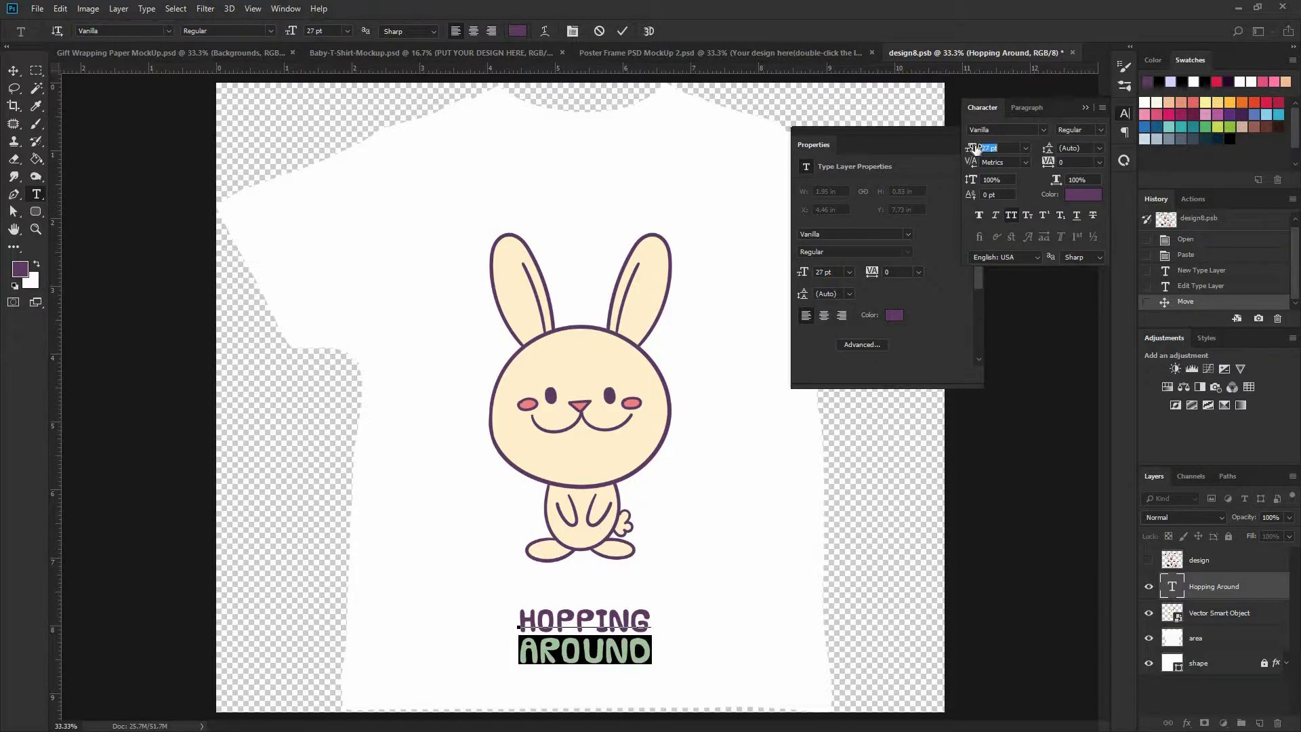
left_click(14, 70)
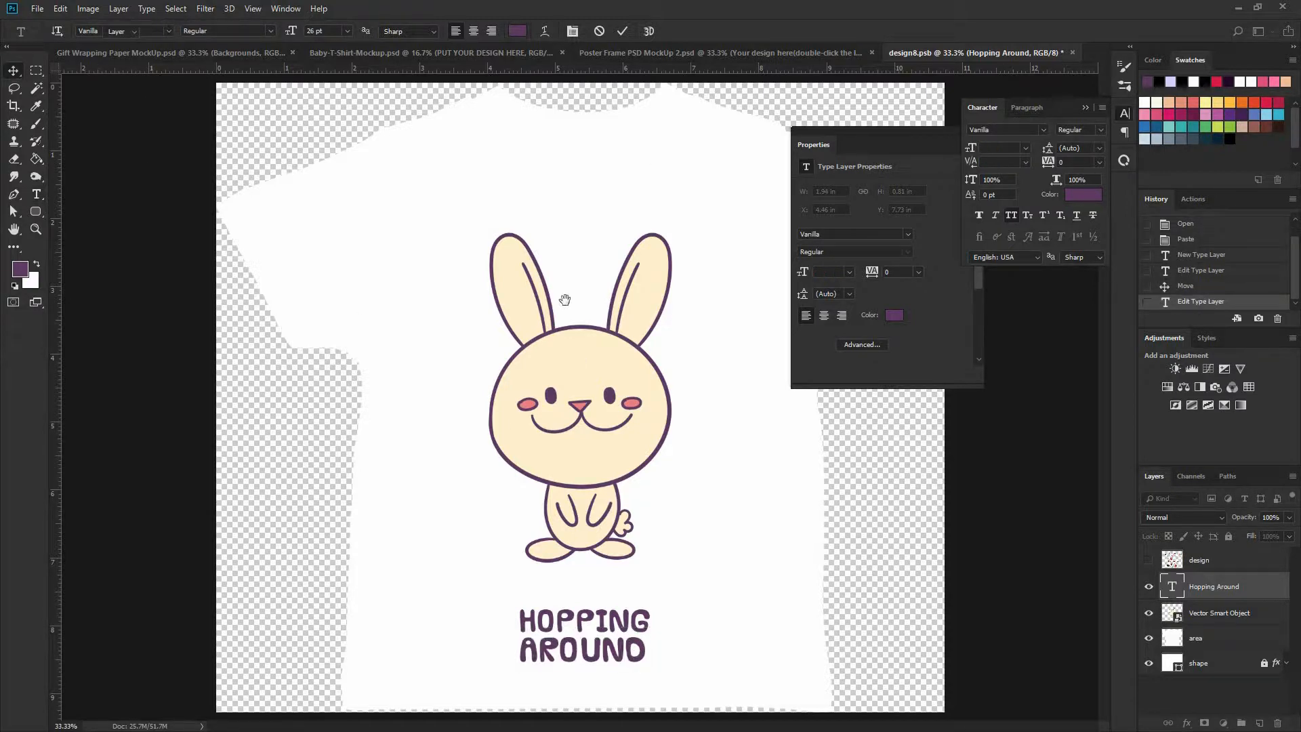
Enlarge the caption with Free Transform to about 2.53 in wide and place it just below the bunny's feet
left_click_drag(592, 632, 667, 582)
key("ctrl+t")
key("Return")
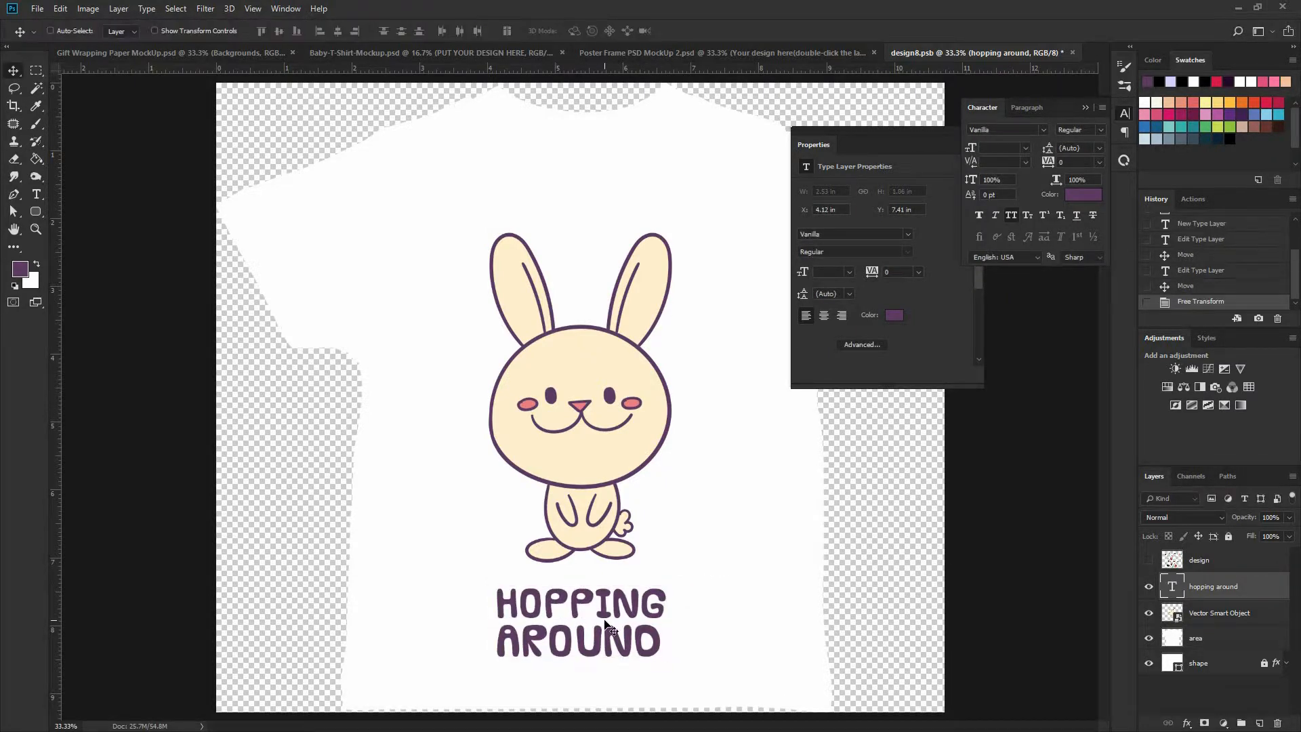
left_click_drag(605, 631, 605, 637)
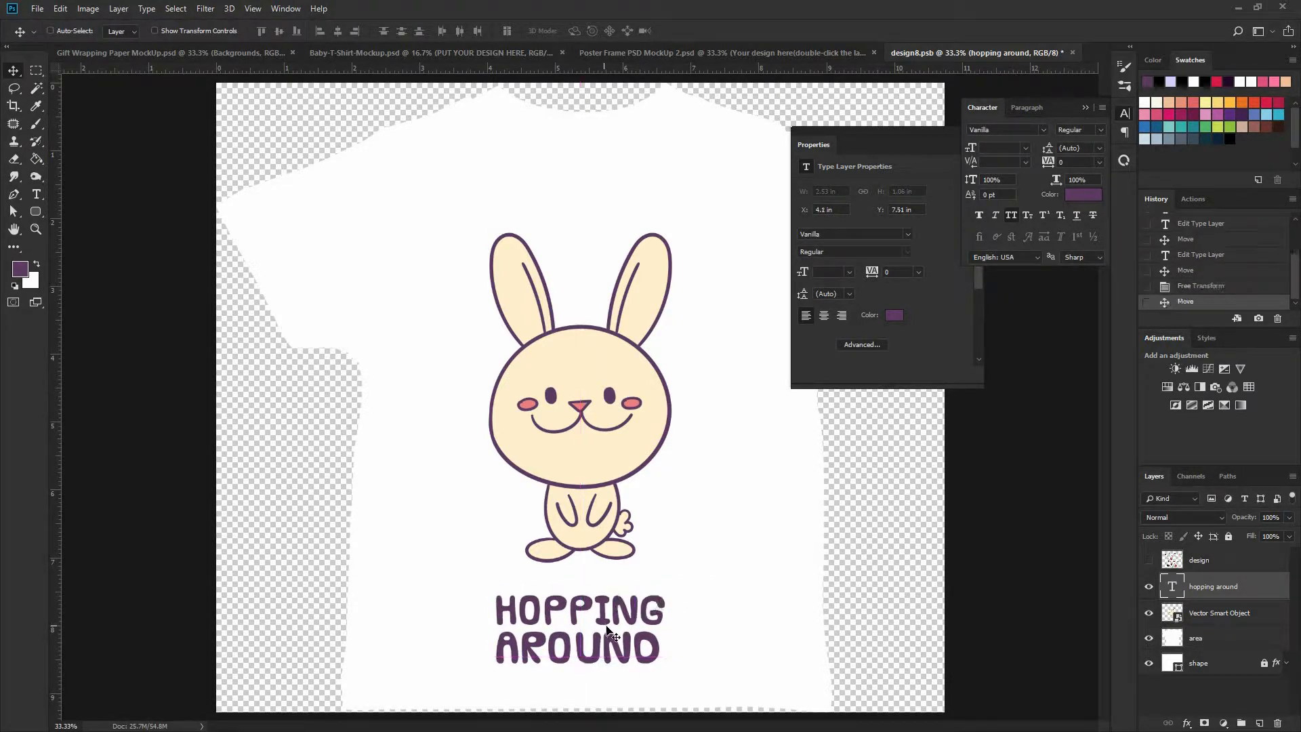
Set the leading of the whole caption to 43.8 pt
key("t")
left_click(551, 631)
key("ctrl+a")
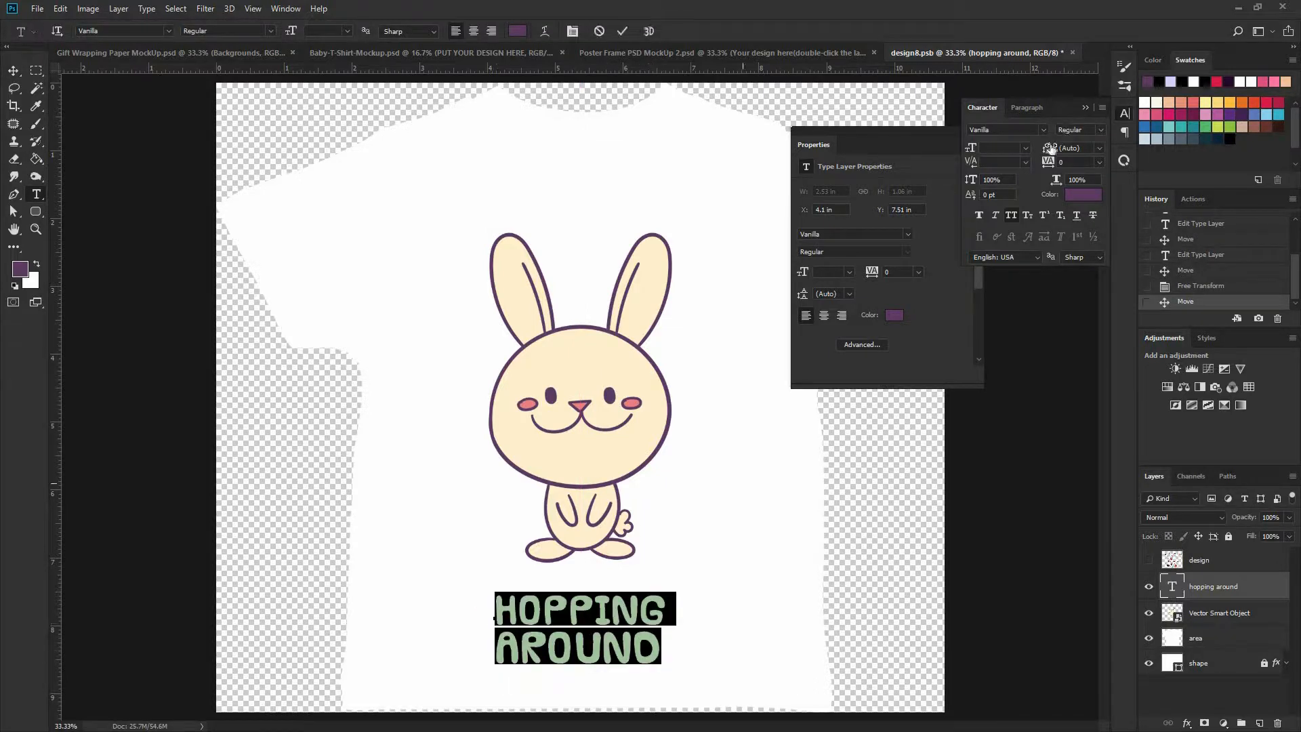
left_click_drag(1051, 154, 1054, 154)
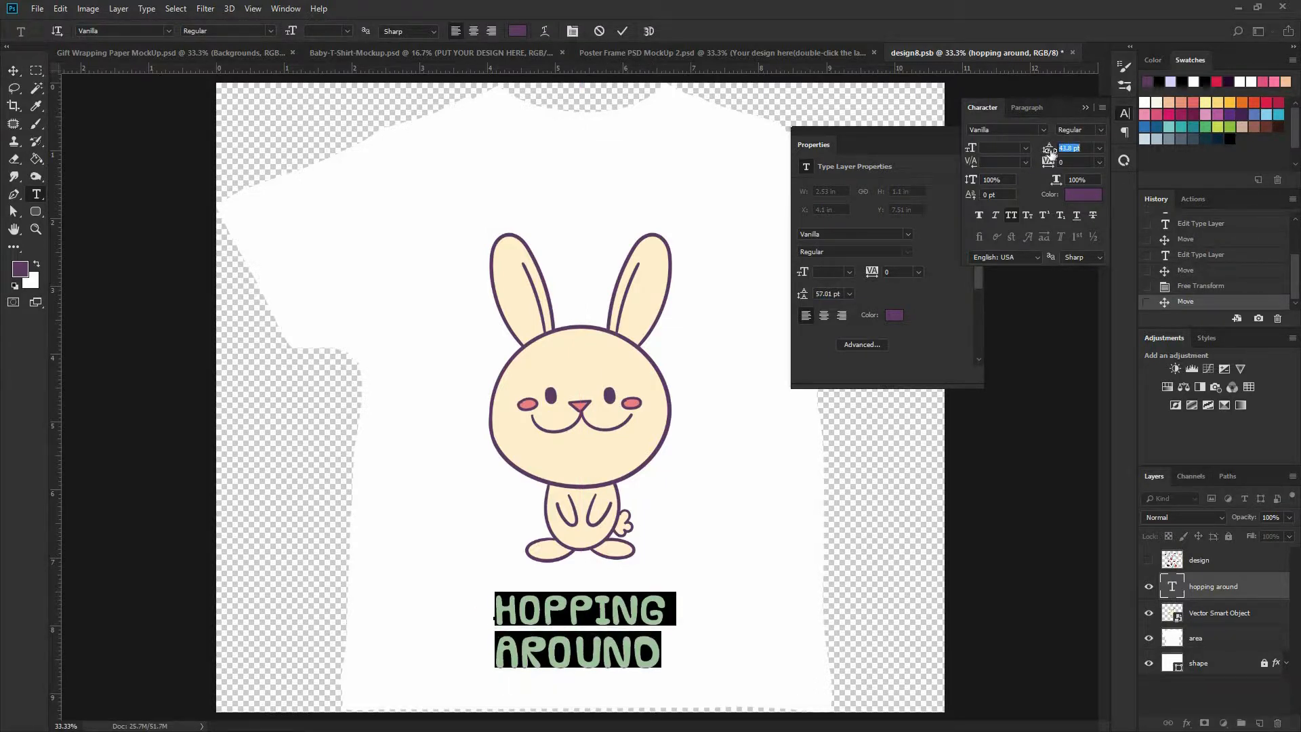
Fine-tune the font size of the AROUND line and align the caption with the bunny's vertical centre
double_click(592, 641)
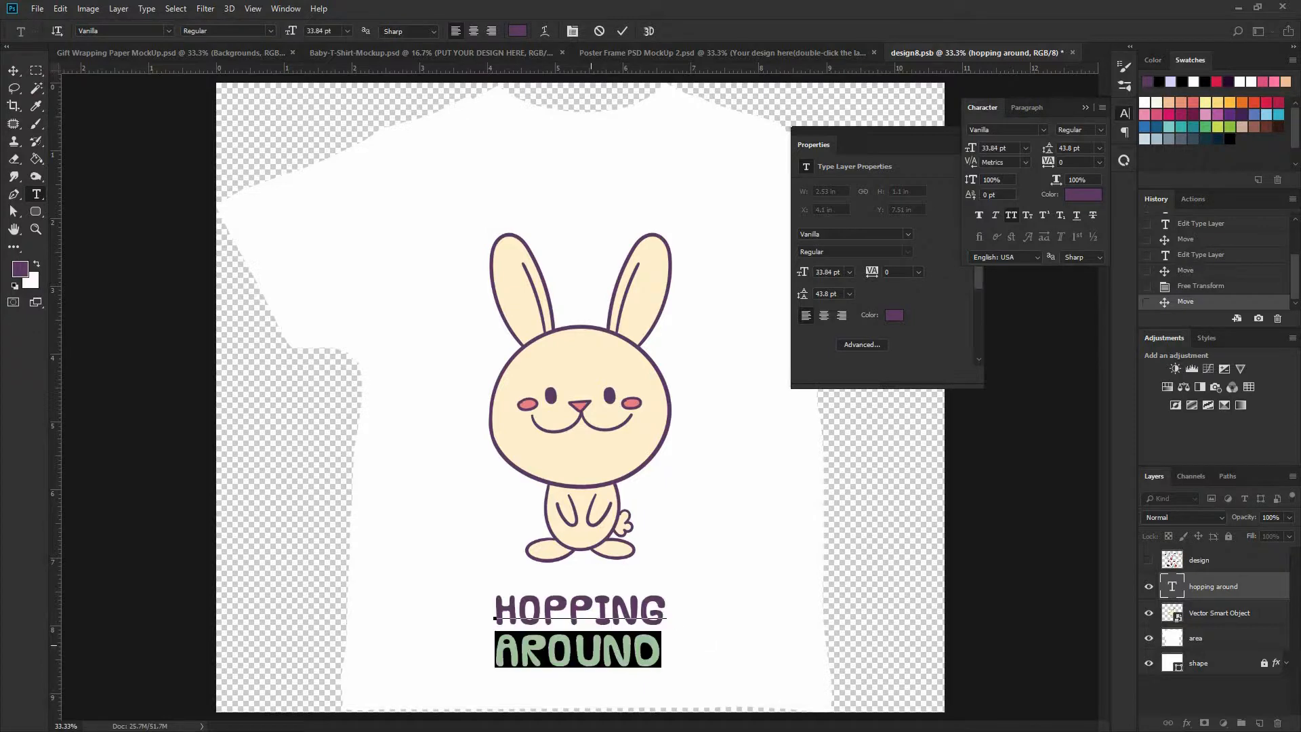
left_click_drag(976, 153, 972, 154)
left_click(13, 71)
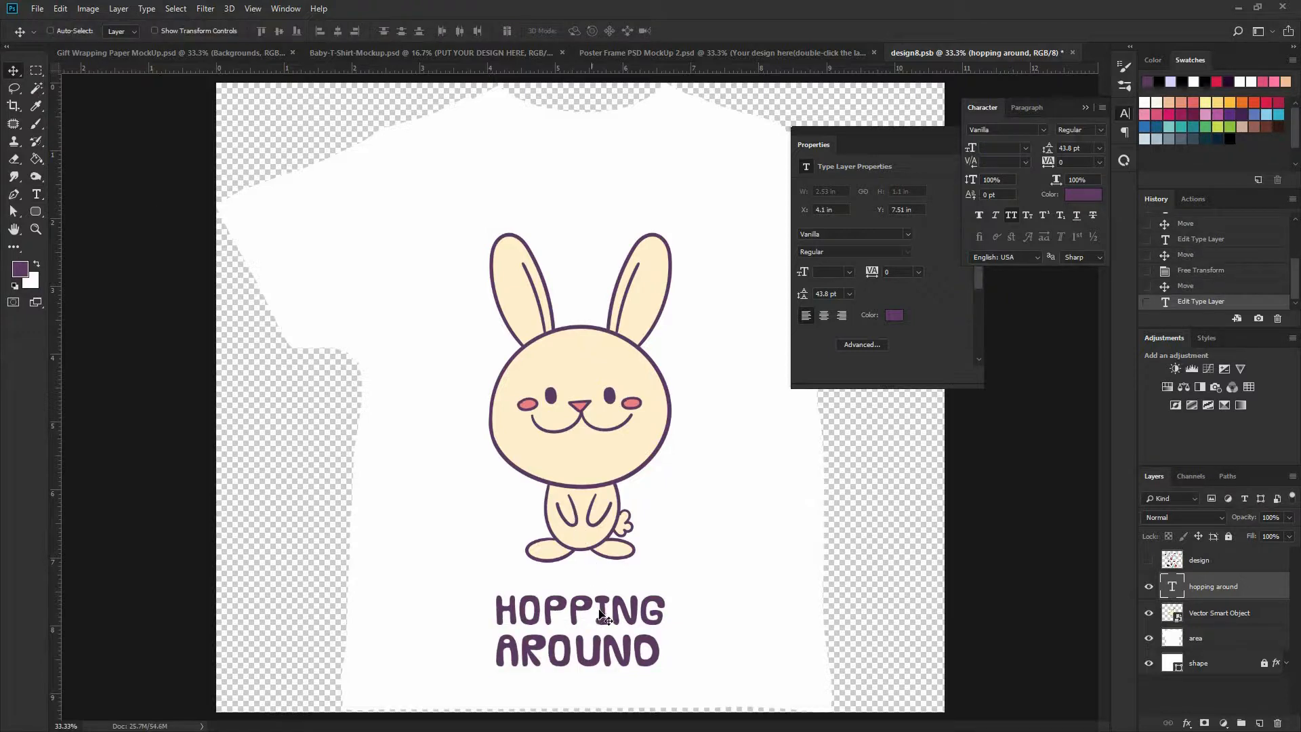
left_click_drag(606, 612, 600, 619)
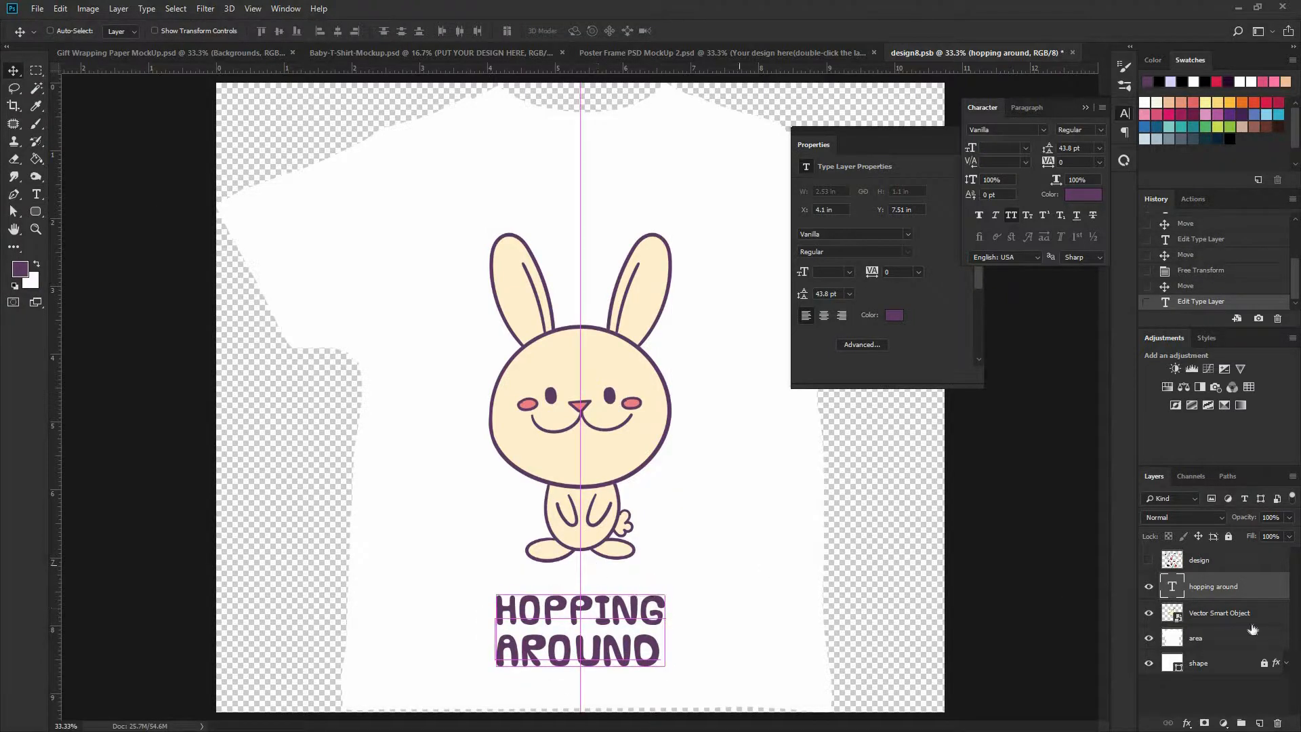
On a new layer above the bunny, paint two short purple motion lines on each side of its feet with a 35 px brush
left_click(1228, 629)
left_click(1259, 722)
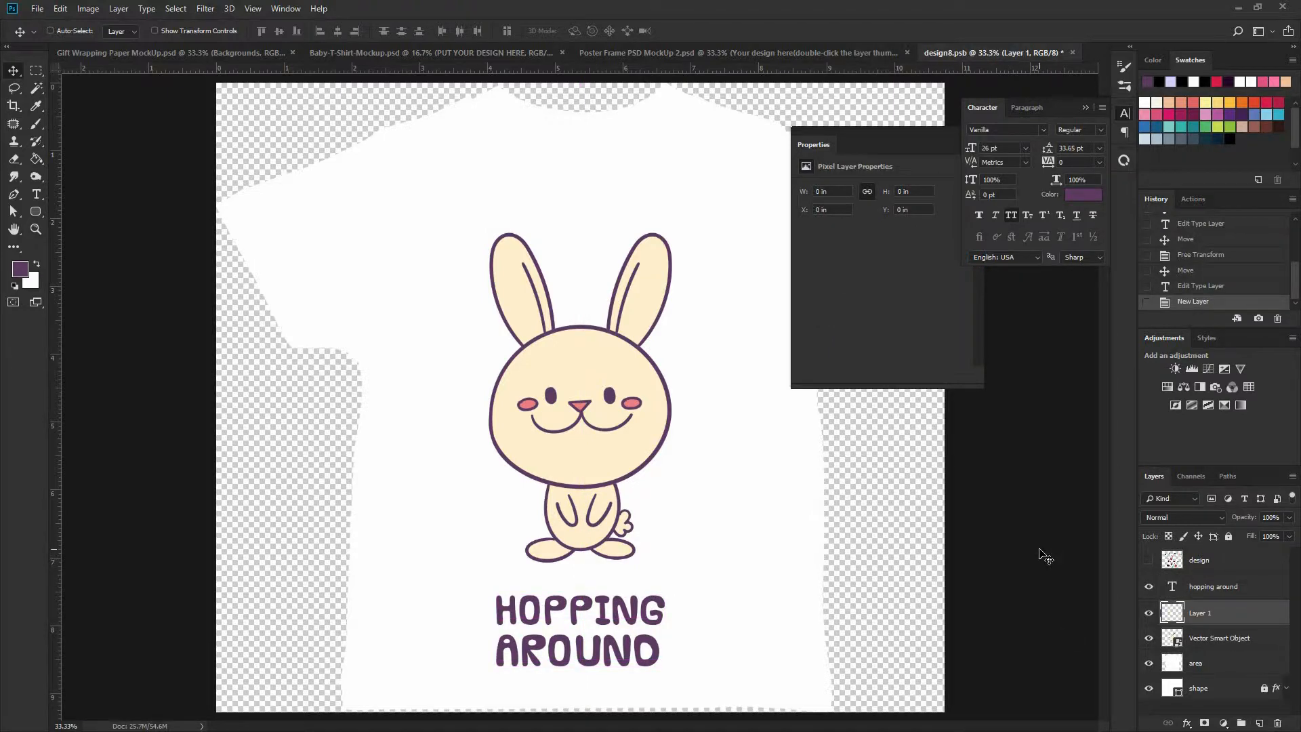
key("ctrl+plus")
left_click_drag(443, 331, 397, 267)
key("b")
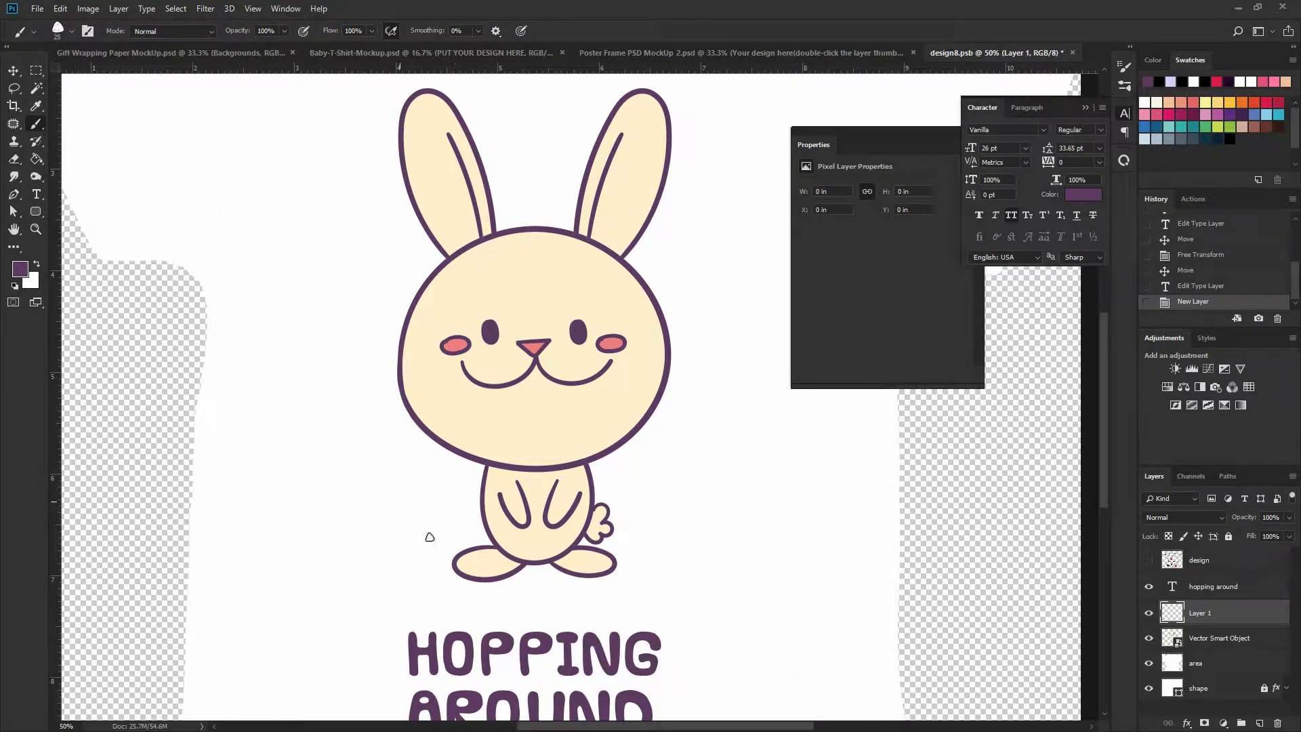
left_click_drag(428, 523, 445, 529)
key("ctrl+z")
key("bracketright")
key("bracketright")
mouse_move(631, 524)
left_mouse_down()
mouse_move(653, 508)
mouse_move(676, 537)
left_mouse_up()
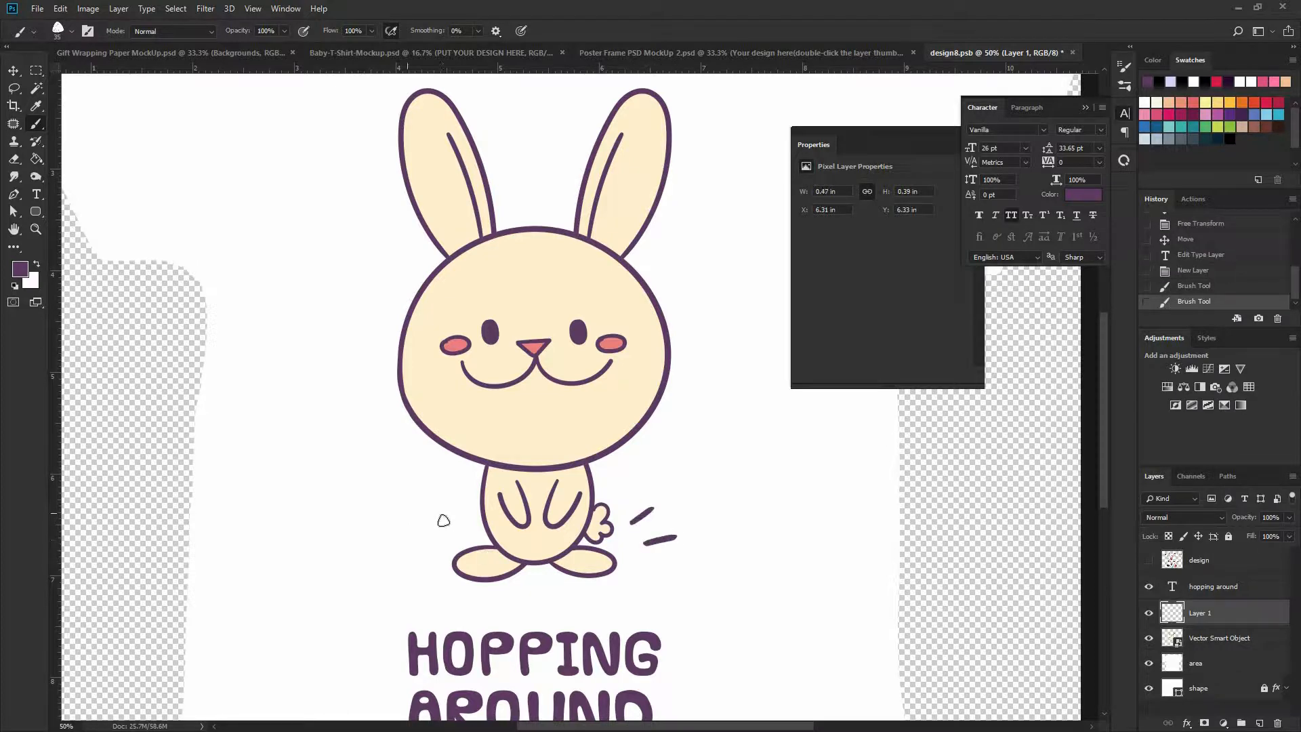
mouse_move(427, 507)
left_mouse_down()
mouse_move(448, 518)
mouse_move(430, 554)
left_mouse_up()
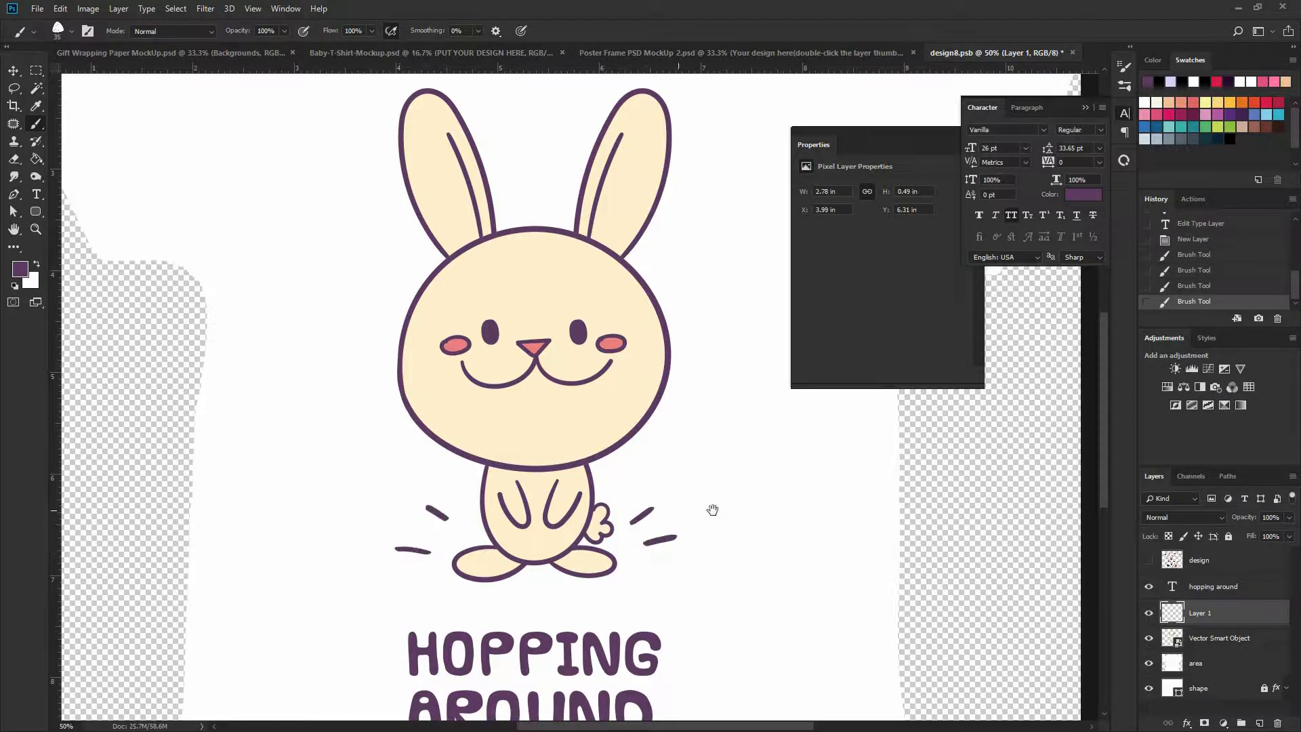
Hide the area layer, save design8.psb and switch to the T-shirt mockup document
scroll(1033, 551, "up", 1)
scroll(1033, 551, "up", 1)
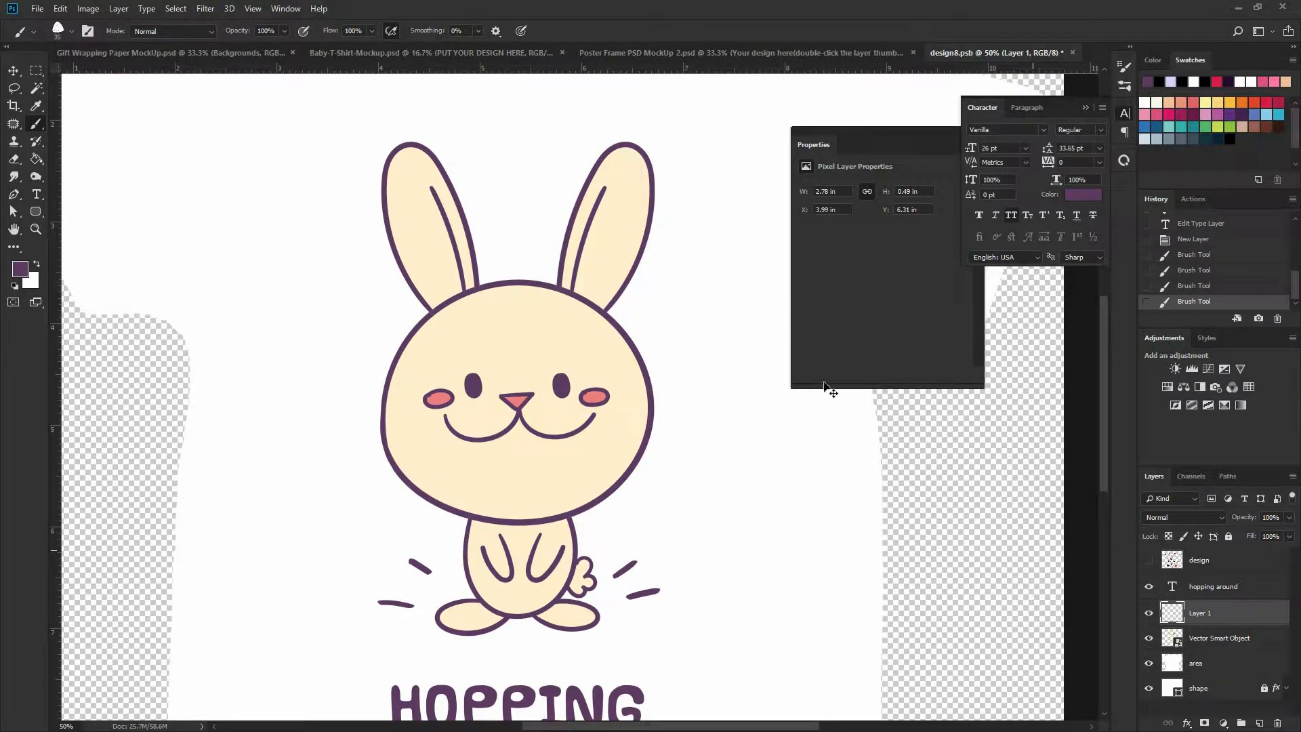
key("ctrl+minus")
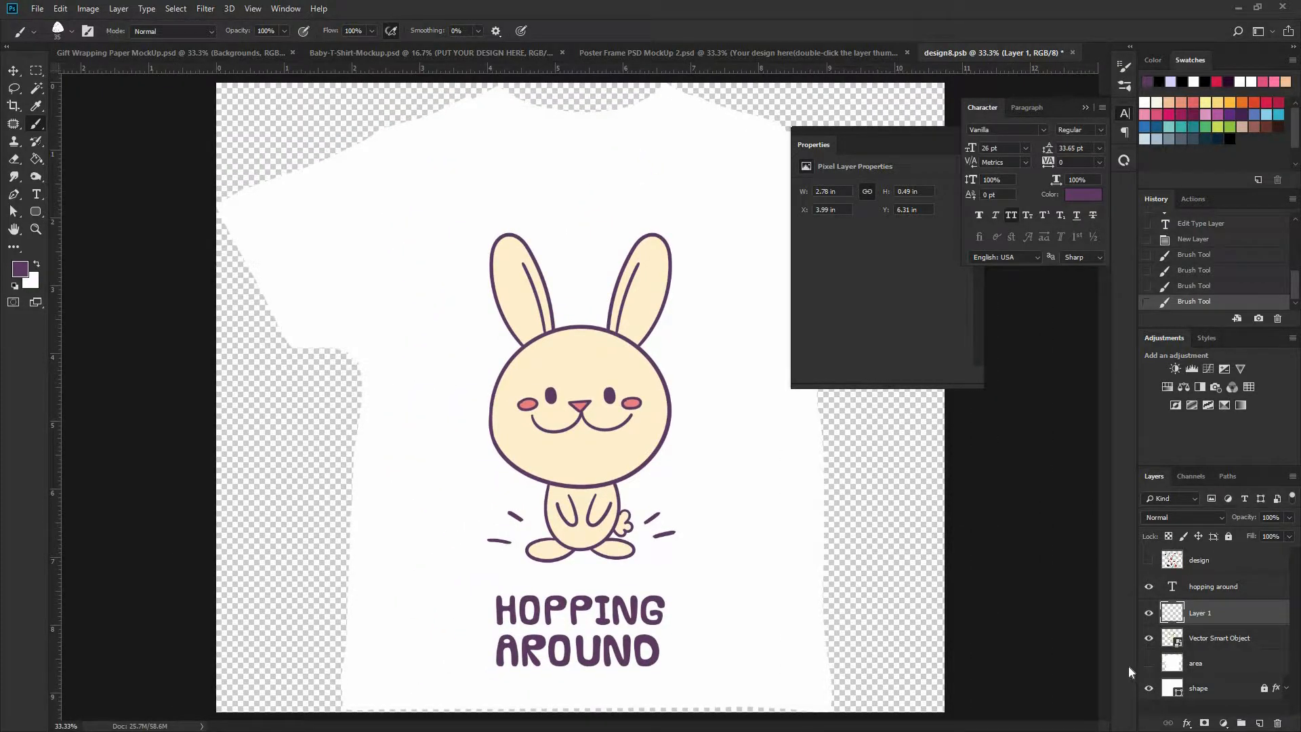
key("ctrl+s")
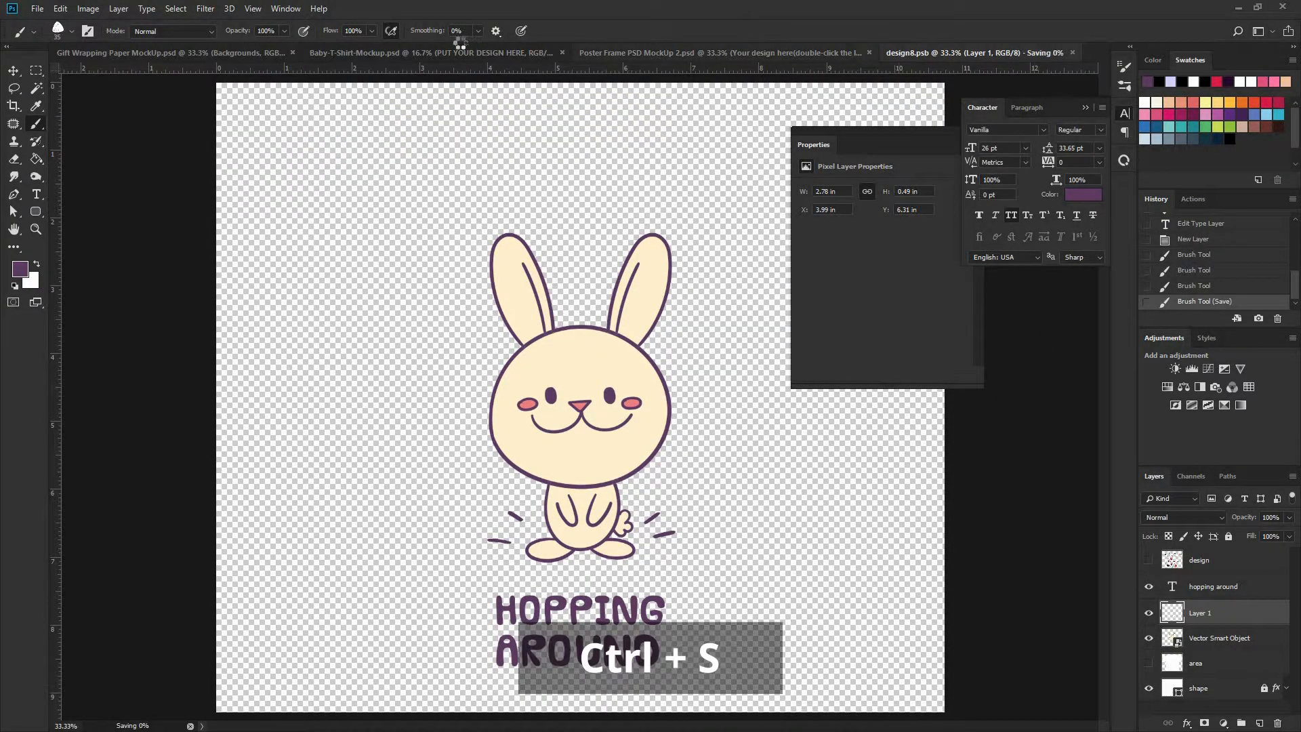
left_click(442, 53)
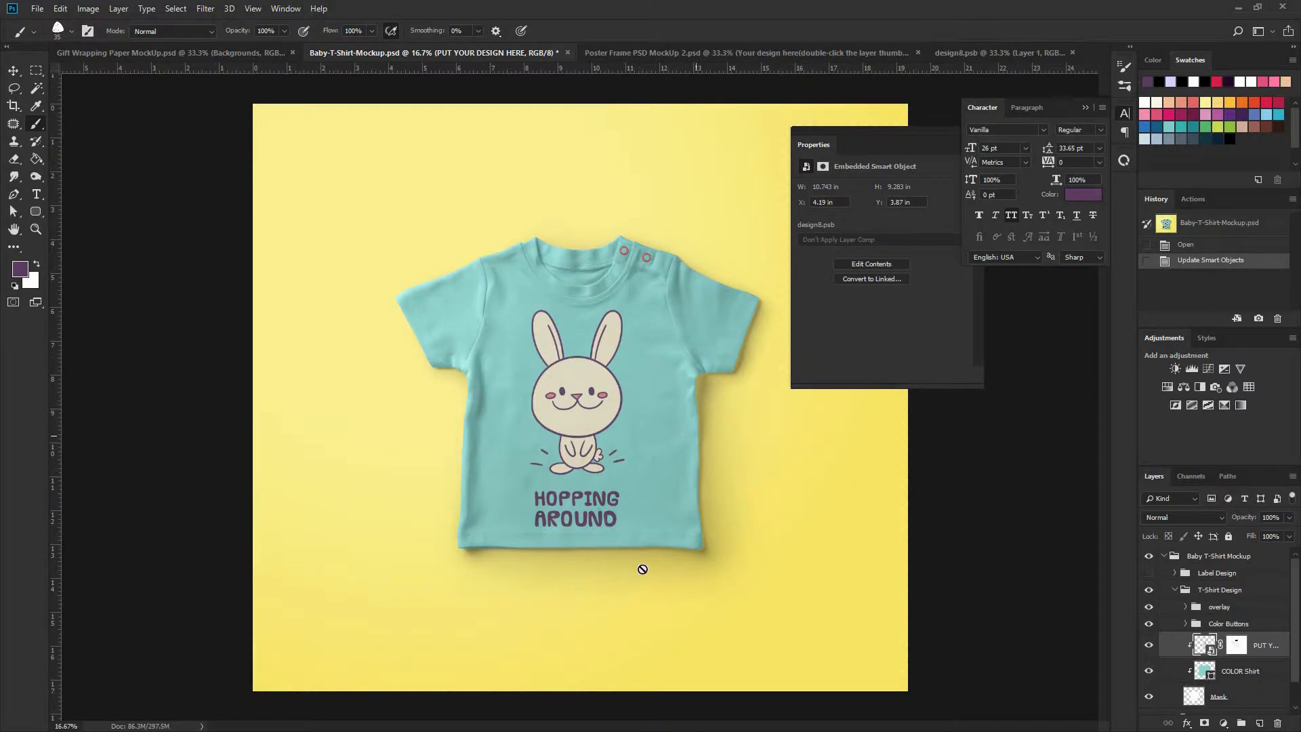
In design8.psb with the area layer shown, scale the bunny, motion lines and caption together to about 97.7% and move them up
left_click(1001, 52)
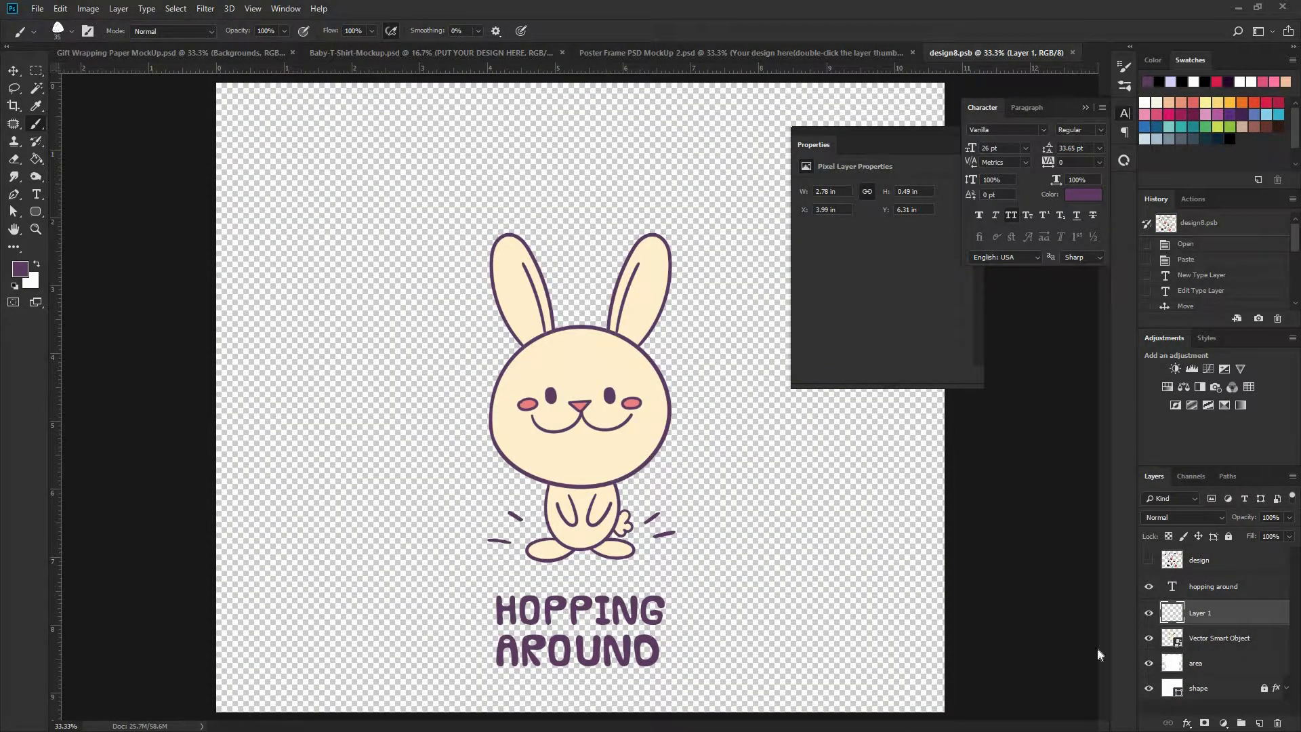
left_click(1231, 639)
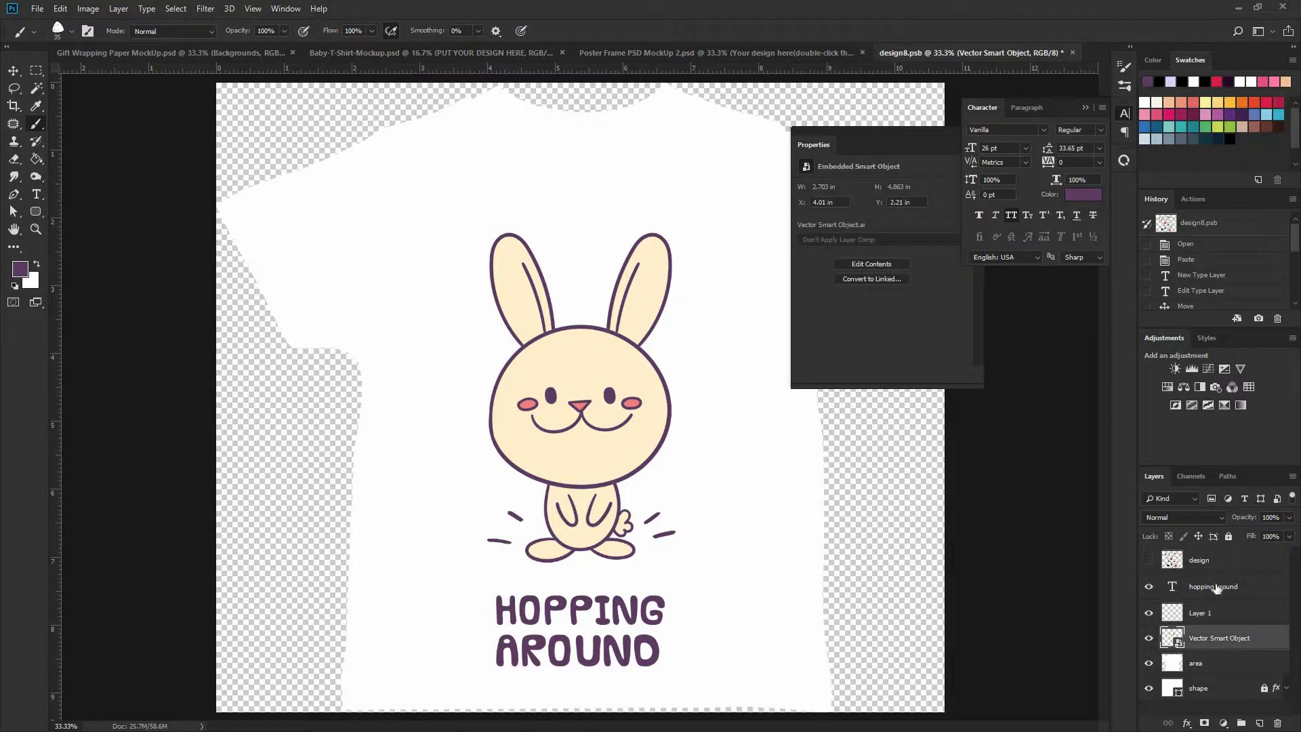
left_click(1216, 588, "shift")
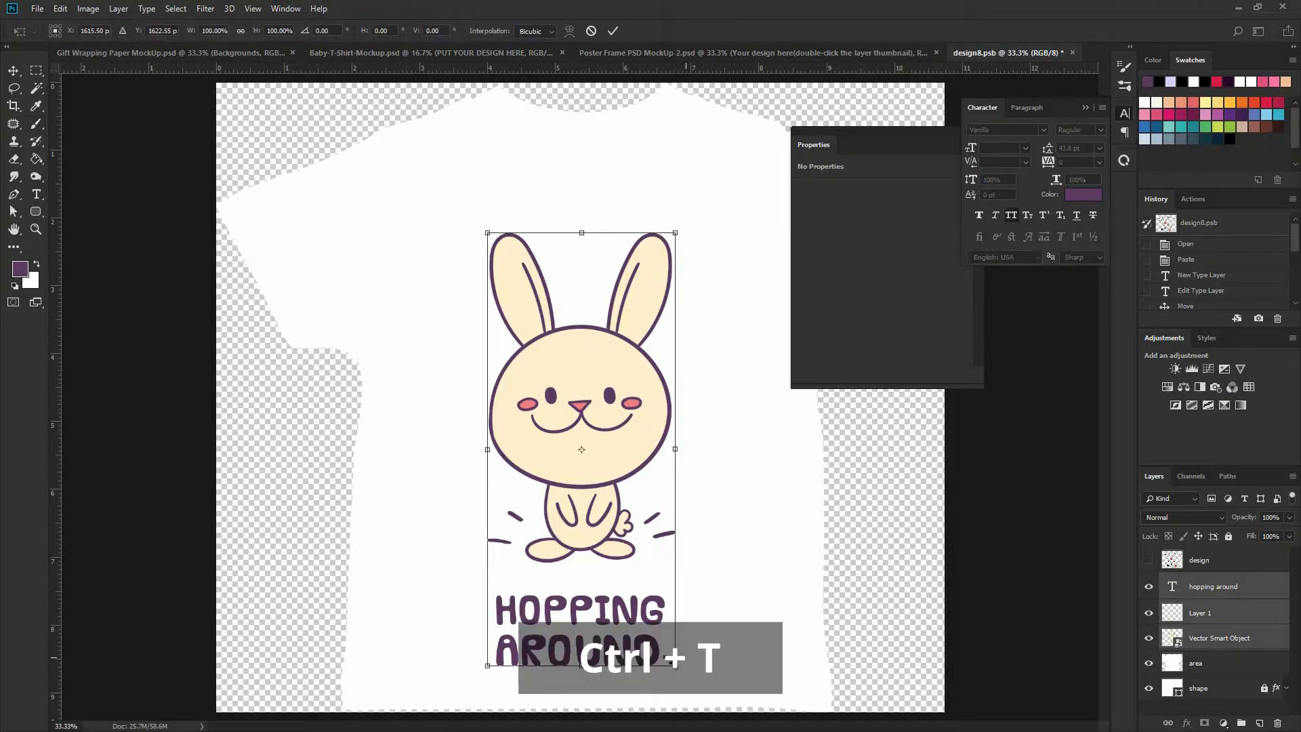
left_click_drag(675, 666, 668, 648)
left_click_drag(608, 572, 608, 553)
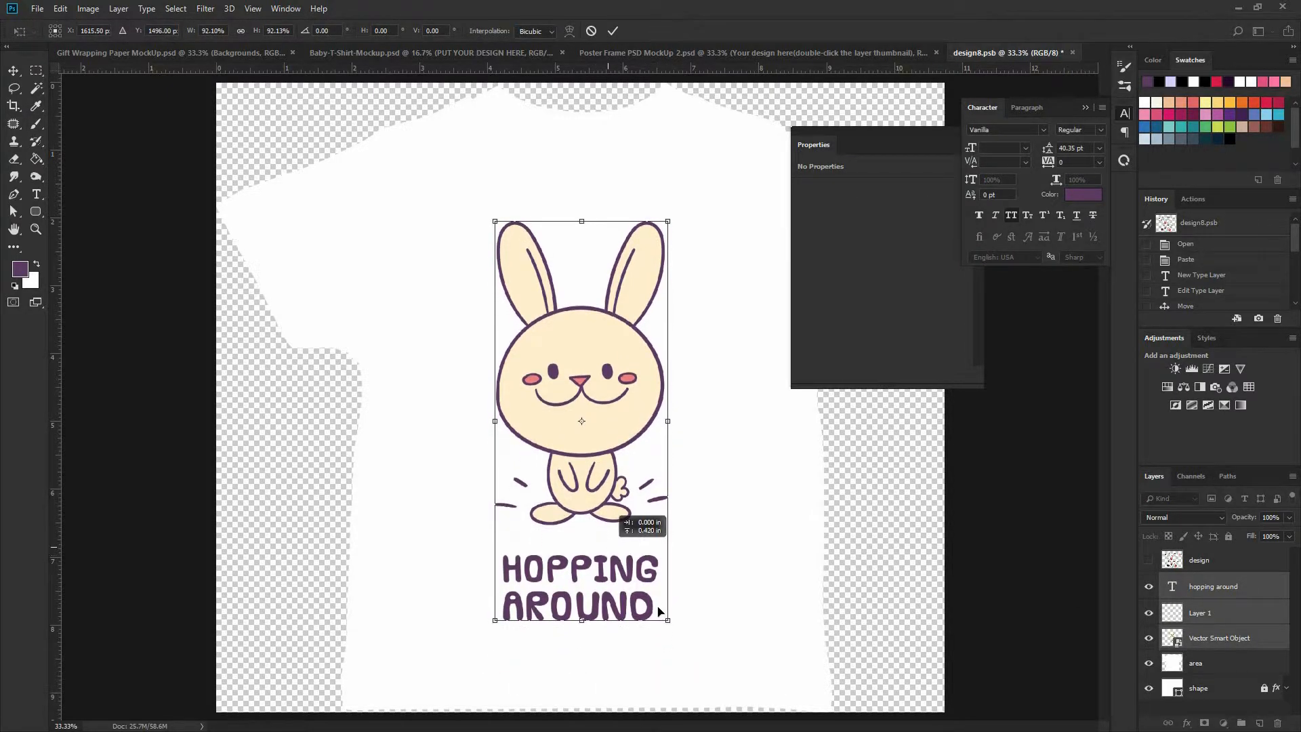
left_click_drag(662, 618, 664, 600)
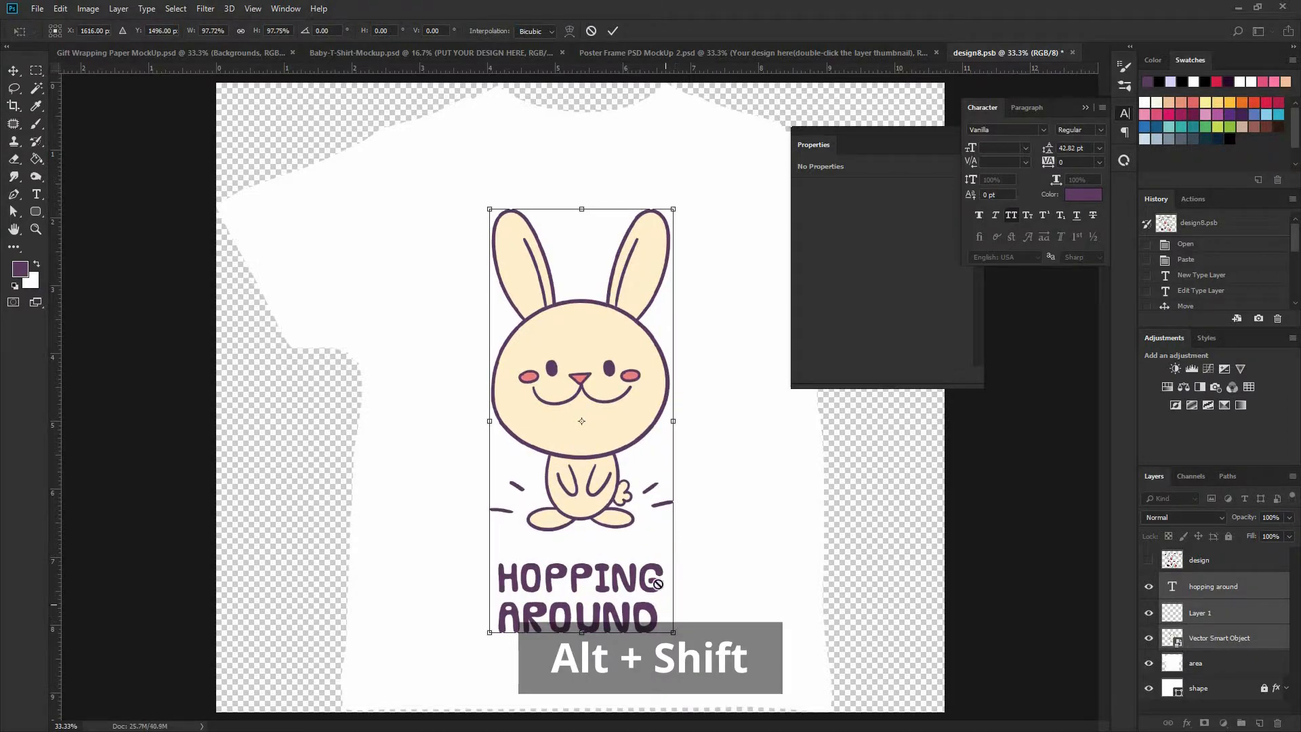
key("Return")
Save the rescaled design and show the updated baby T-shirt mockup
key("b")
key("ctrl+s")
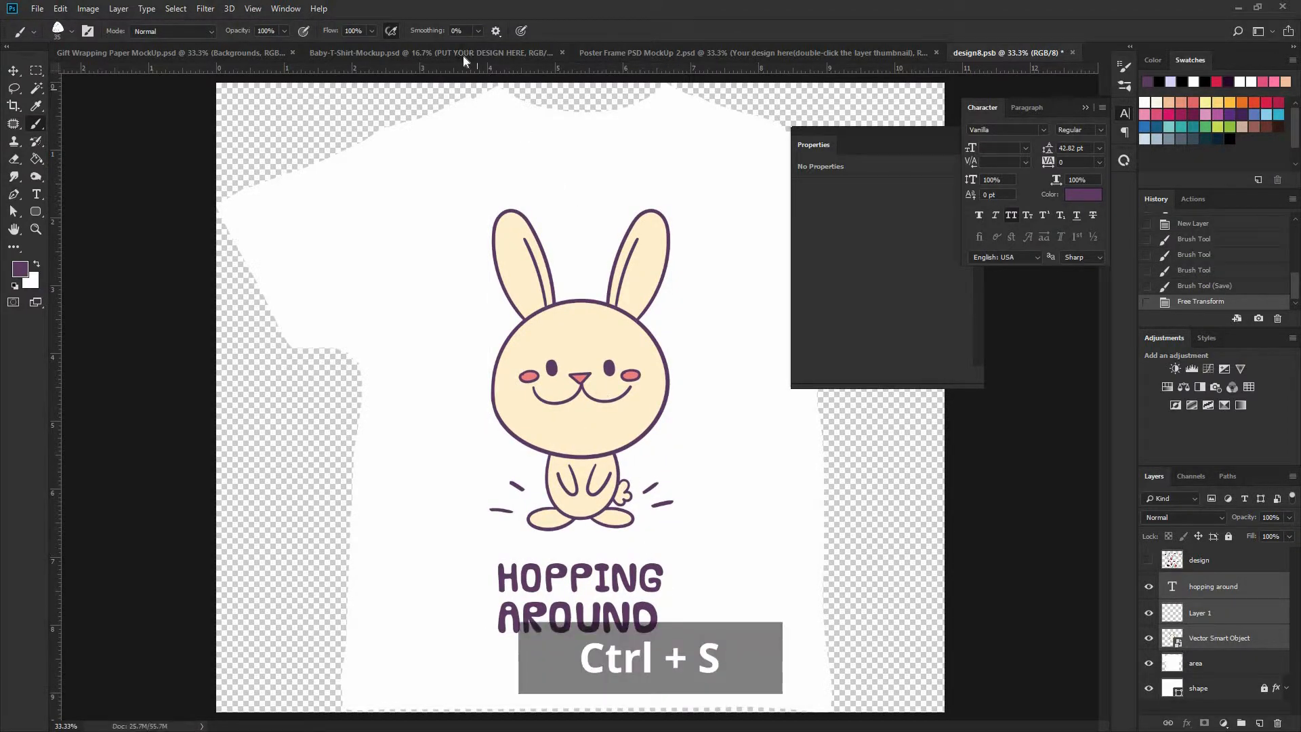
left_click(462, 56)
key("v")
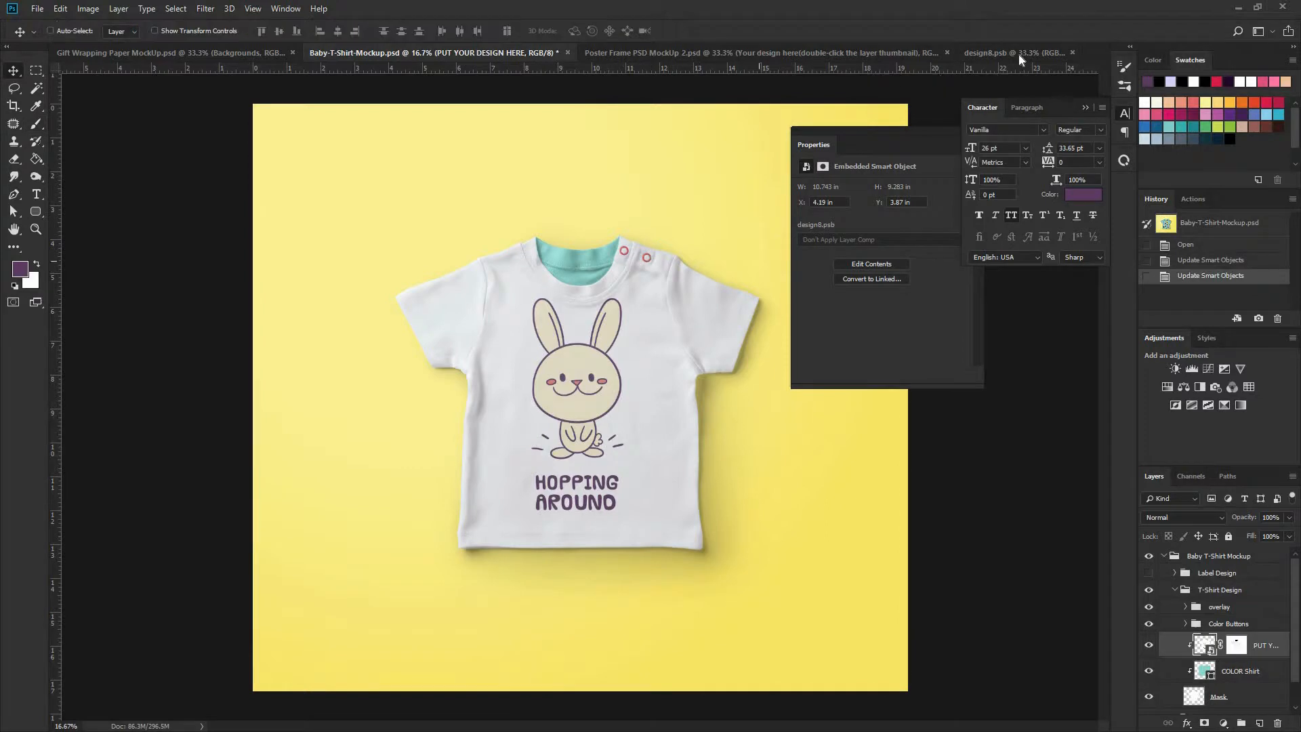
Return to design8.psb, hide the area layer again and save the file
left_click(1014, 53)
left_click(1147, 662)
key("ctrl+s")
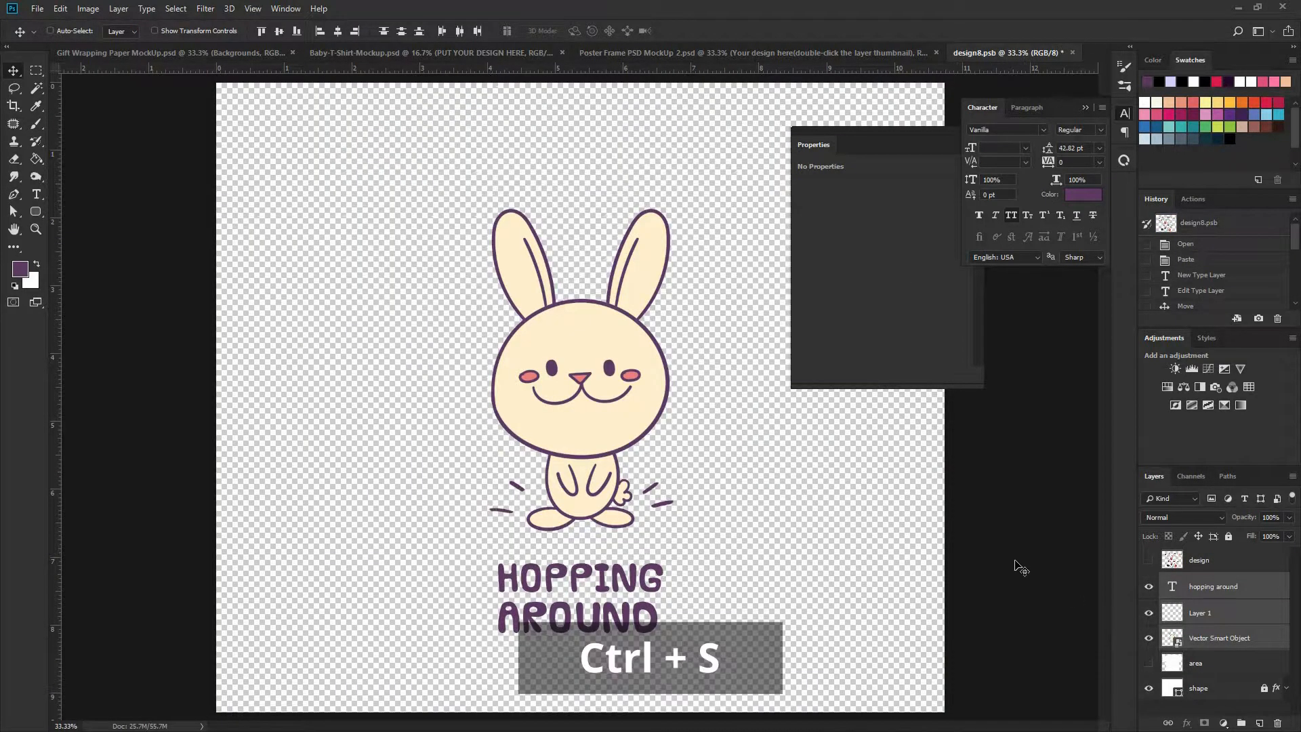
Move the bunny, motion lines and caption slightly down in design8.psb, save it and show the updated T-shirt mockup
left_click(458, 52)
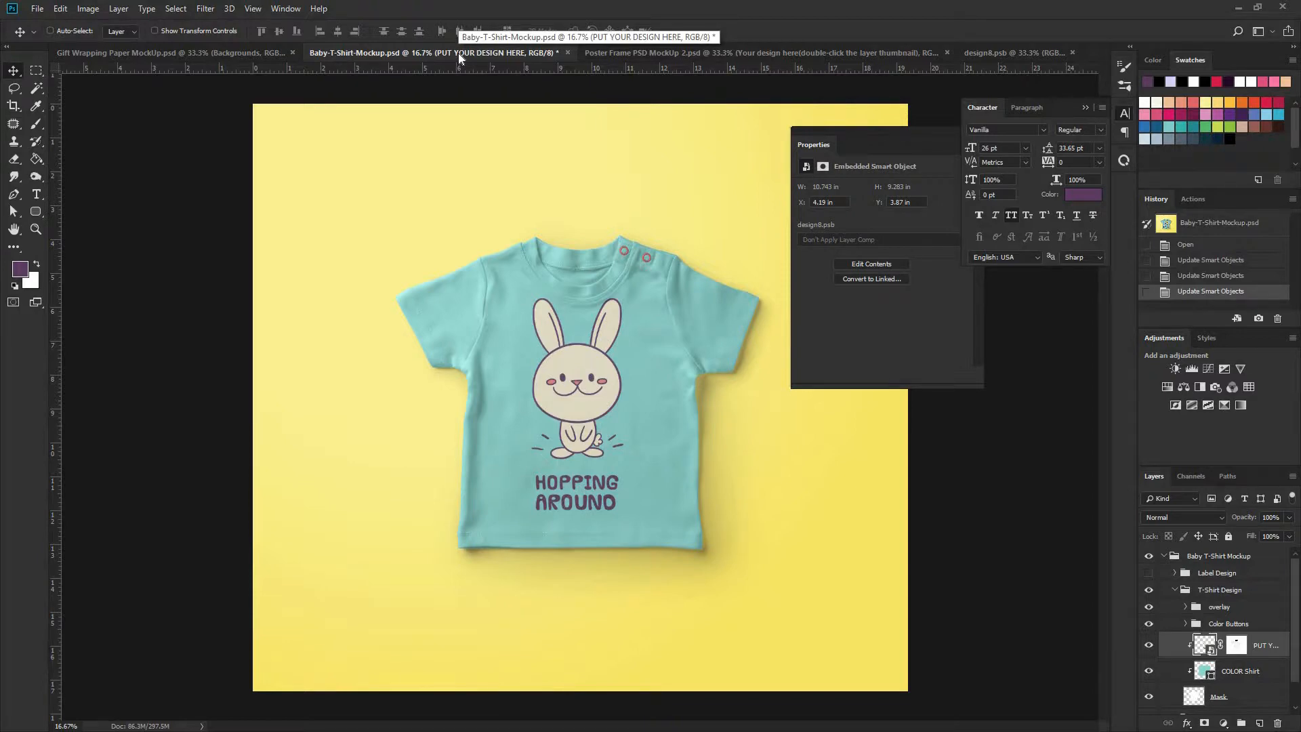
left_click(1020, 52)
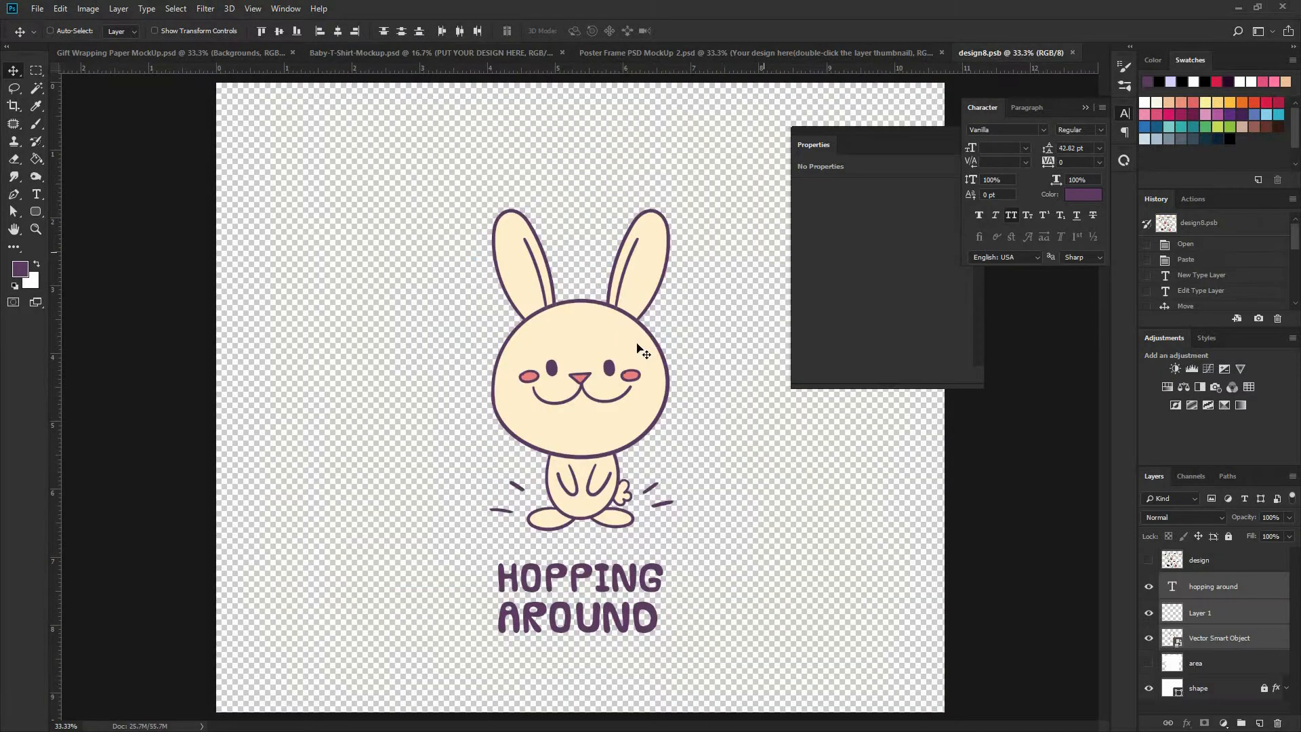
left_click_drag(637, 353, 637, 361)
key("ctrl+s")
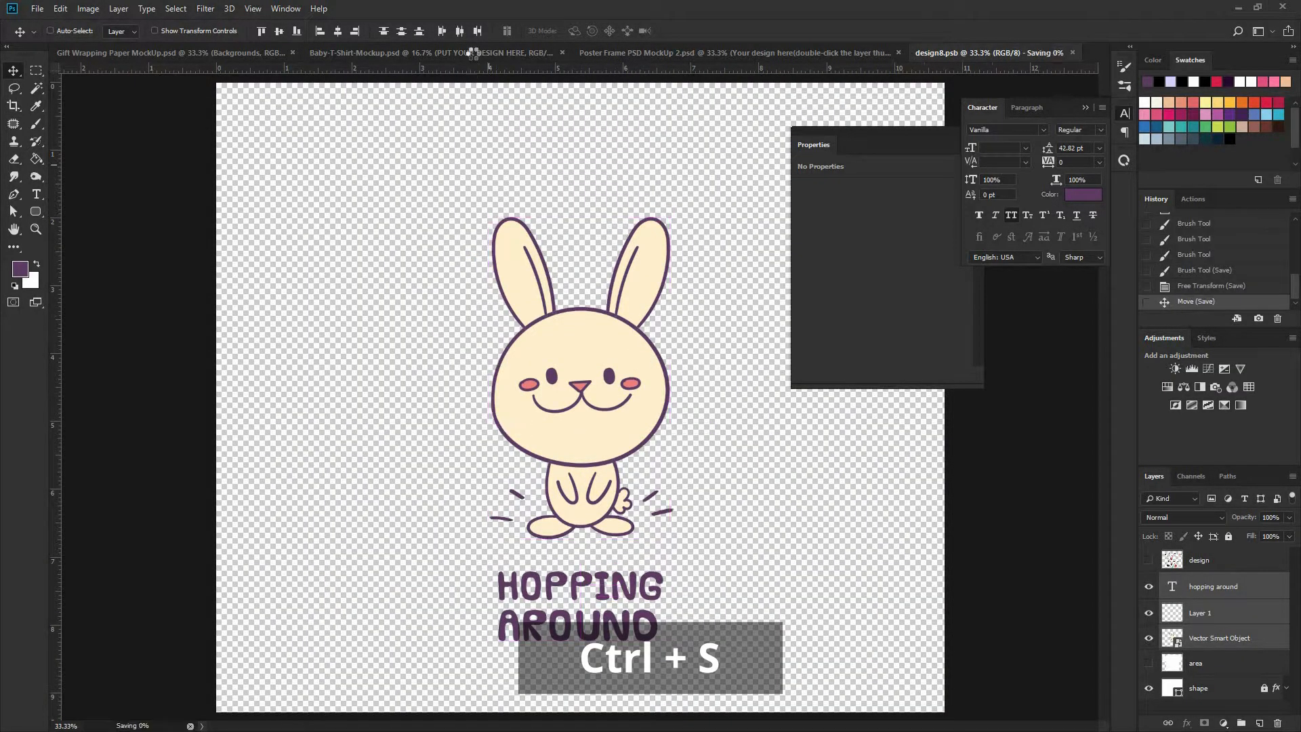
left_click(473, 53)
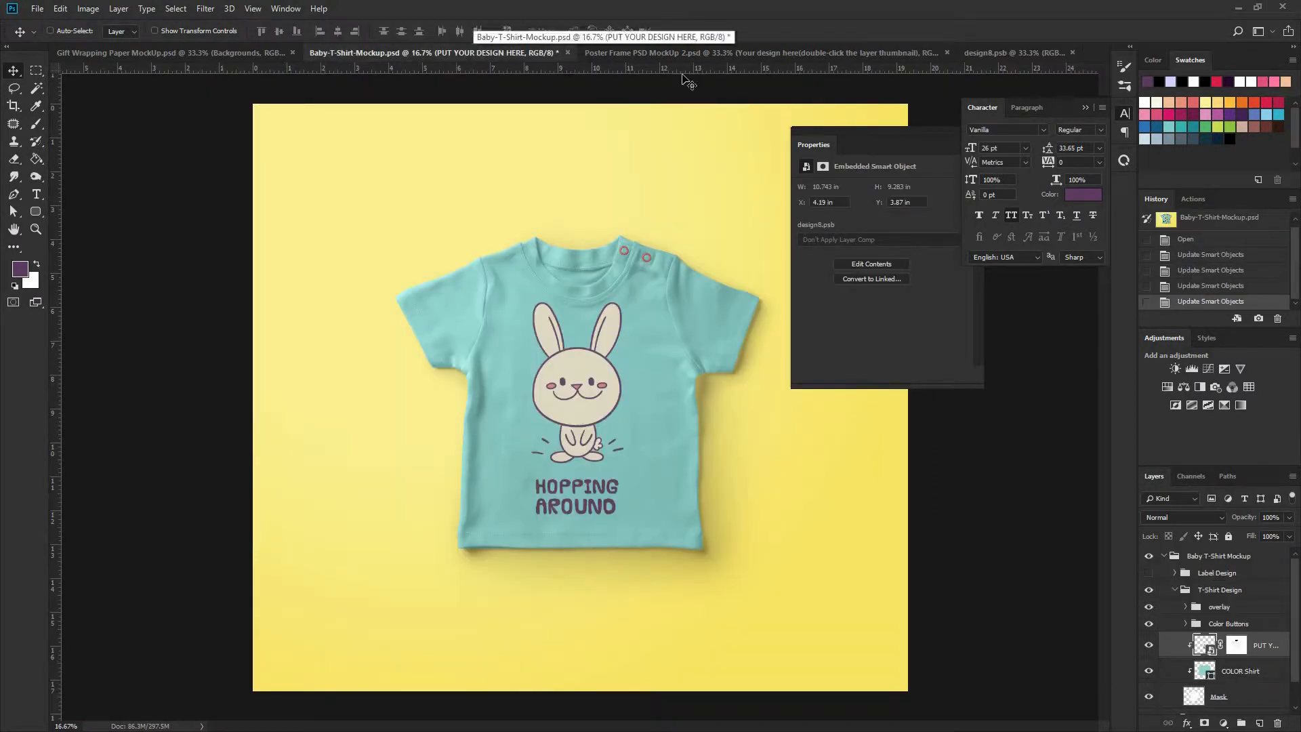
Nudge the whole design a little further down in design8.psb, save the file again and return to the T-shirt mockup
left_click(1005, 52)
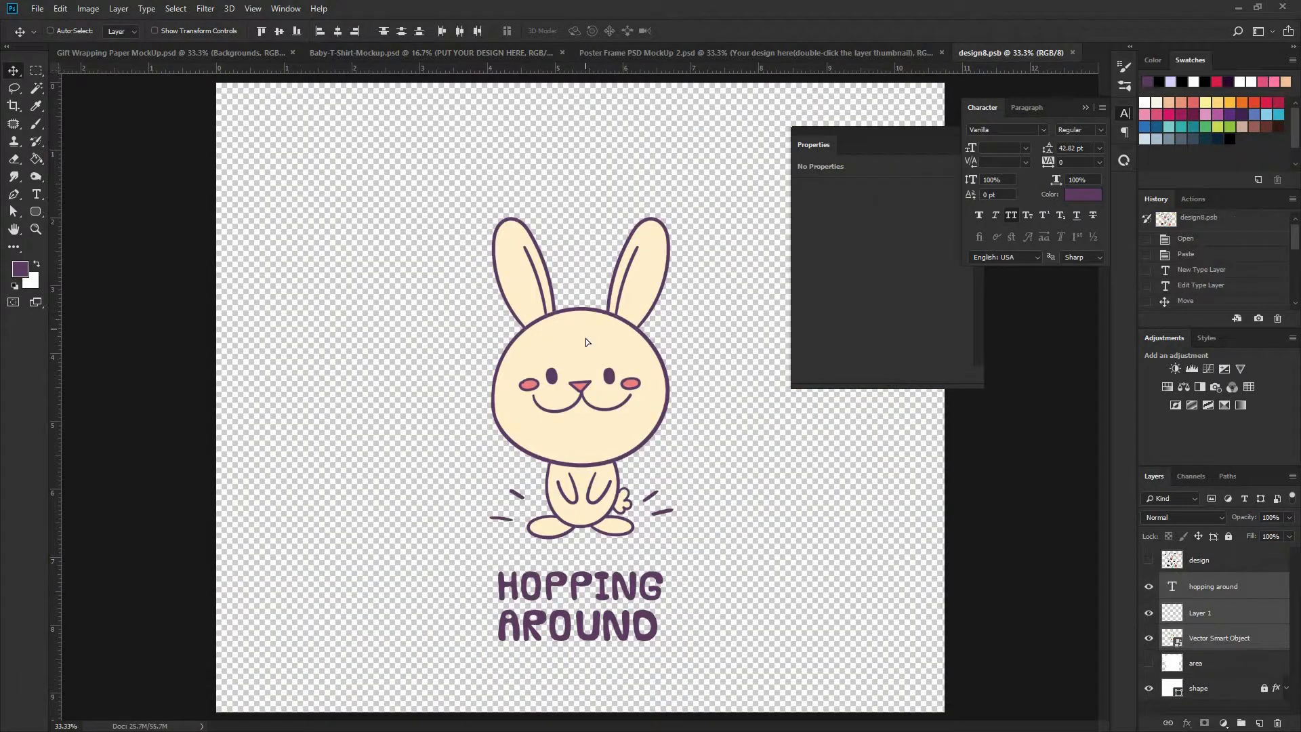
left_click_drag(586, 342, 586, 350)
key("ctrl+s")
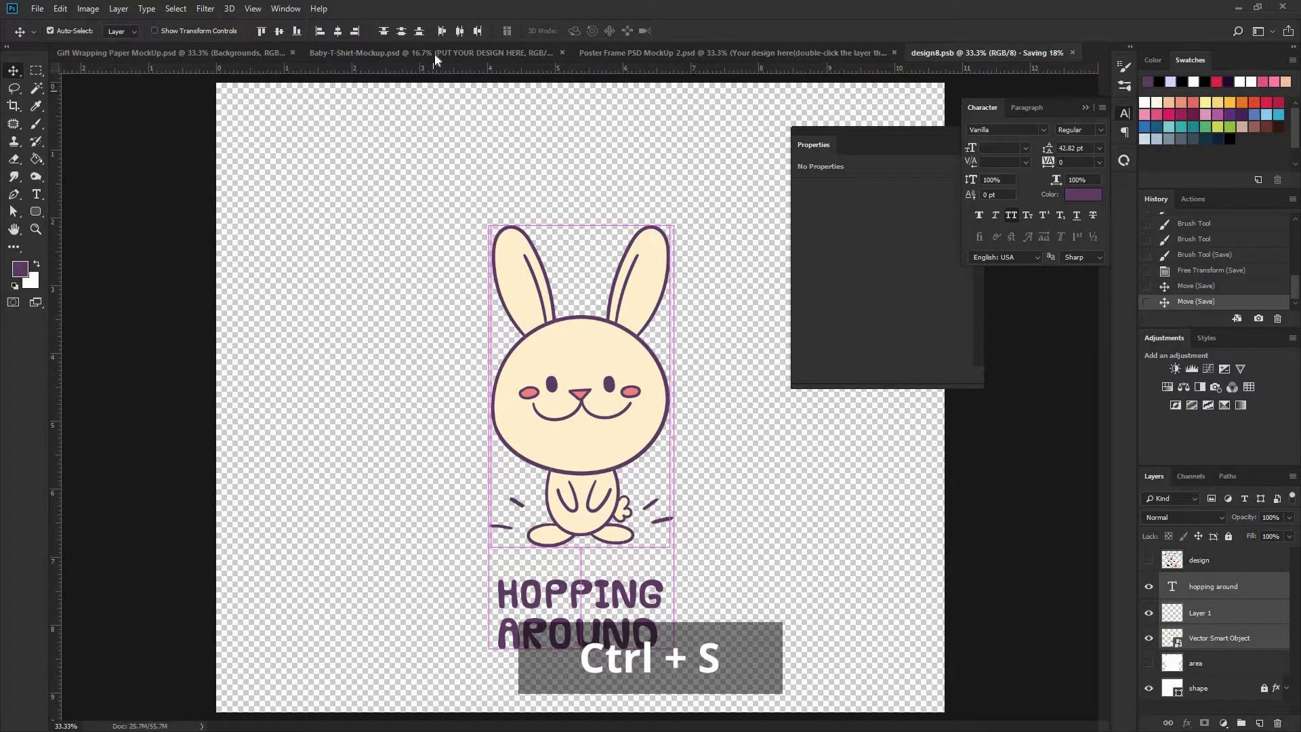
left_click(433, 55)
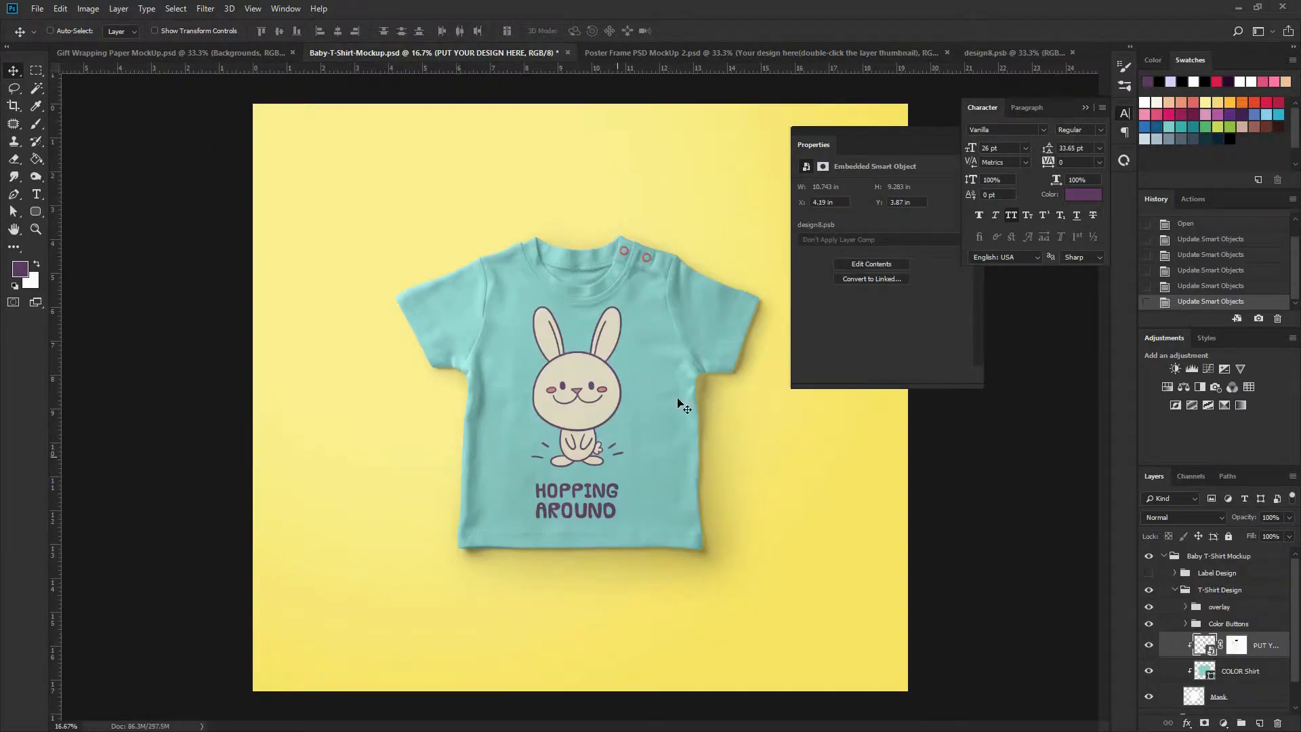
Change the fill of the COLOR Shirt layer to light purple #cbade4
key("ctrl+plus")
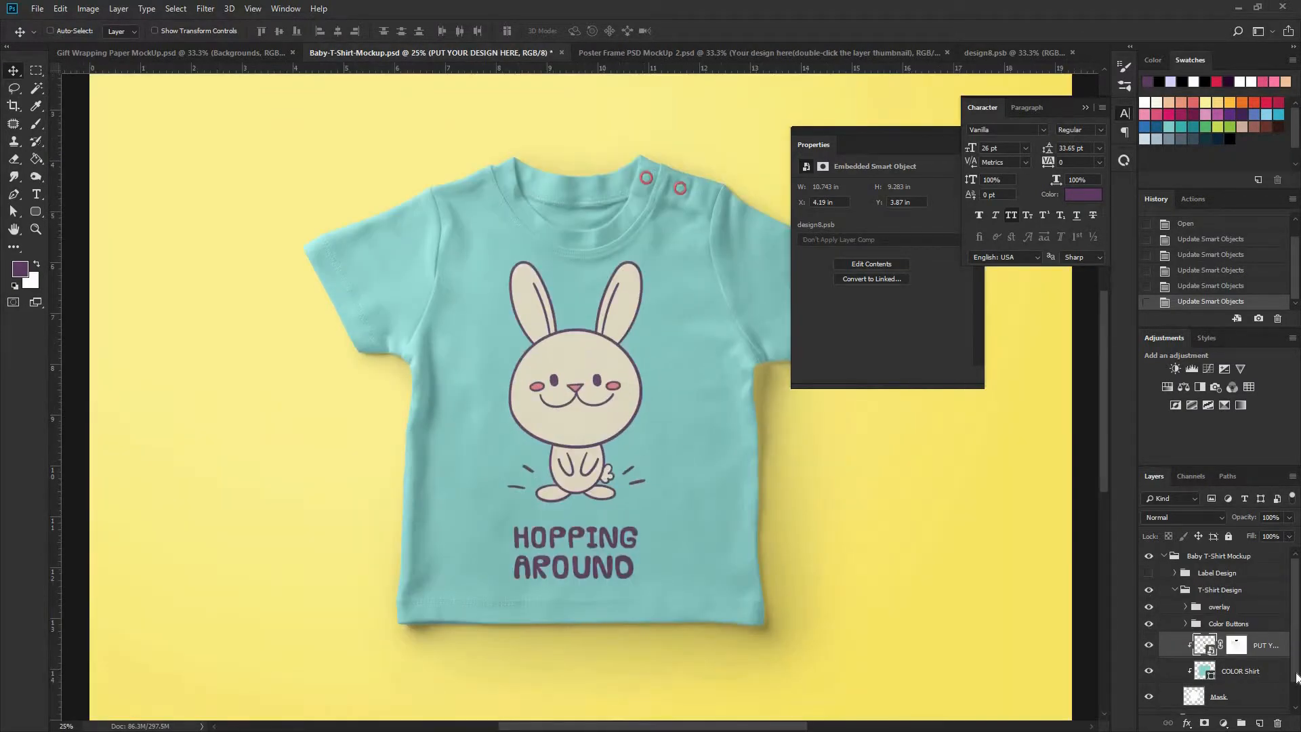
scroll(1198, 641, "down", 1)
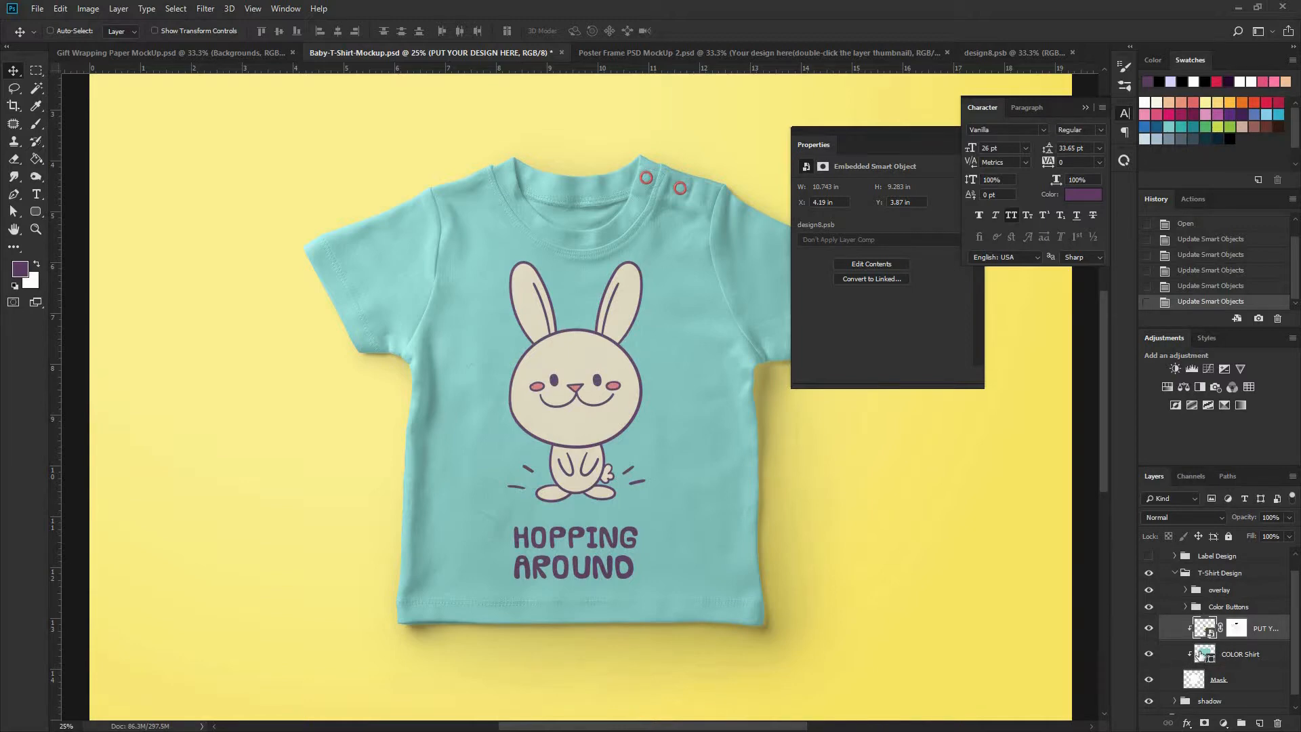
double_click(1205, 654)
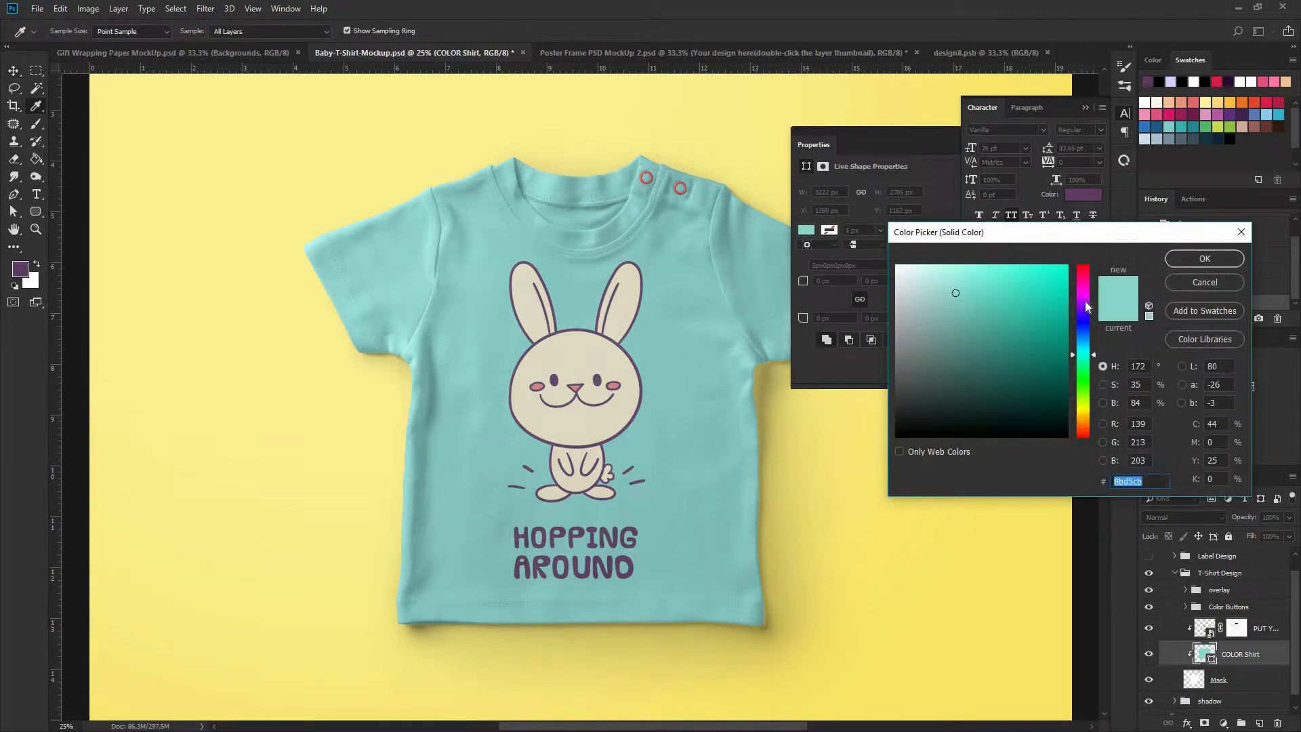
left_click(1084, 301)
left_click(951, 279)
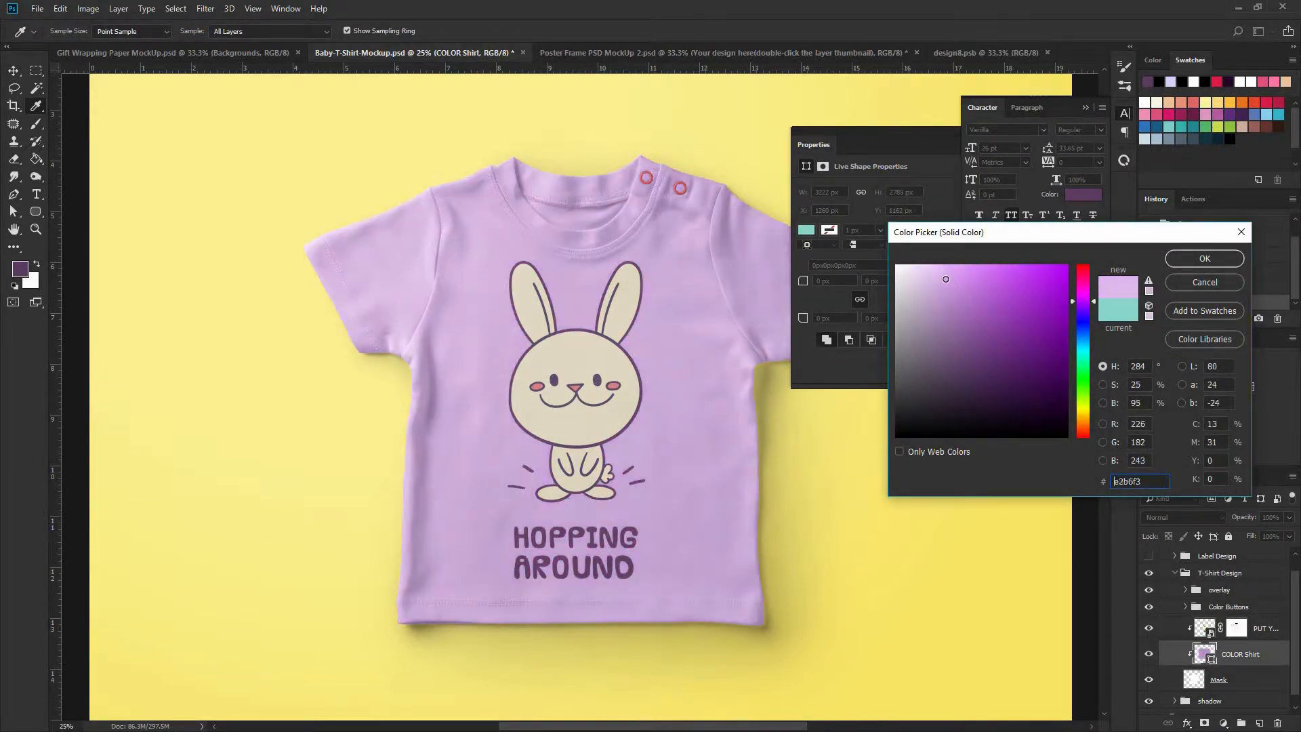
mouse_move(949, 312)
left_mouse_down()
mouse_move(983, 265)
mouse_move(934, 261)
mouse_move(928, 298)
left_mouse_up()
left_click_drag(1087, 300, 1084, 307)
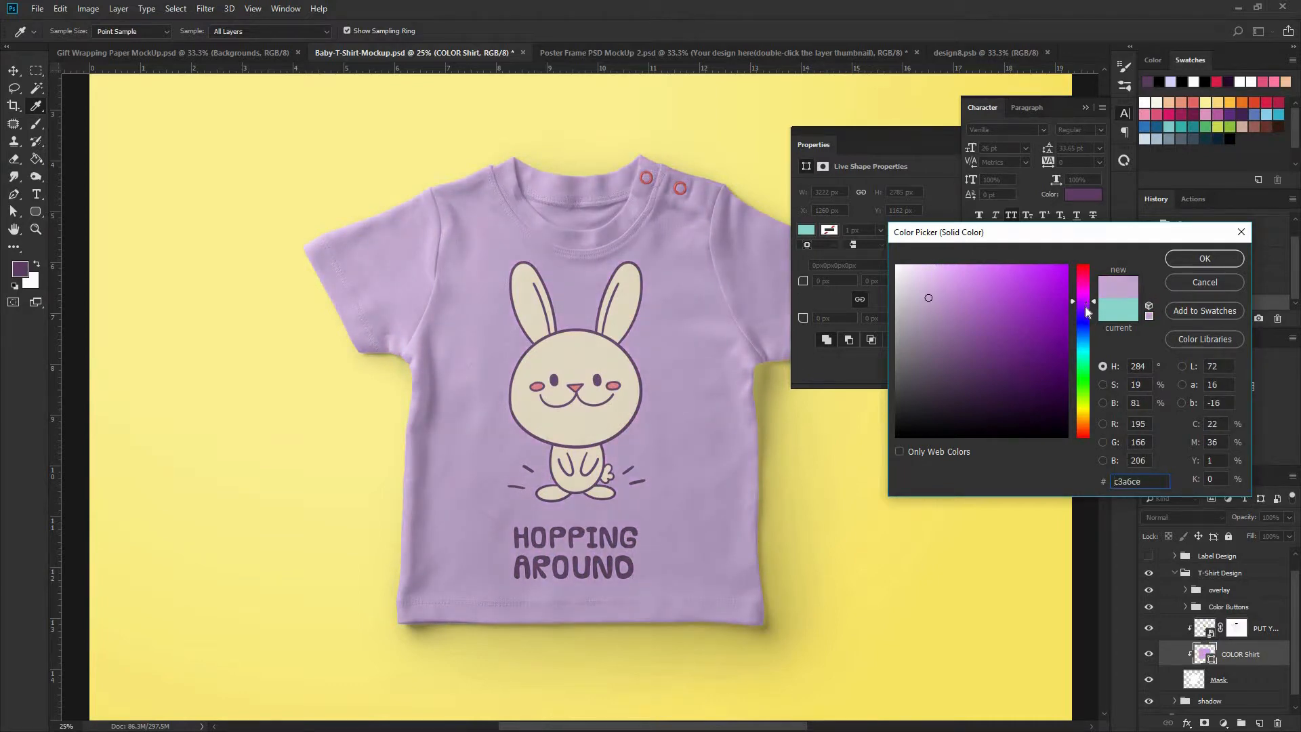
left_click_drag(942, 286, 936, 283)
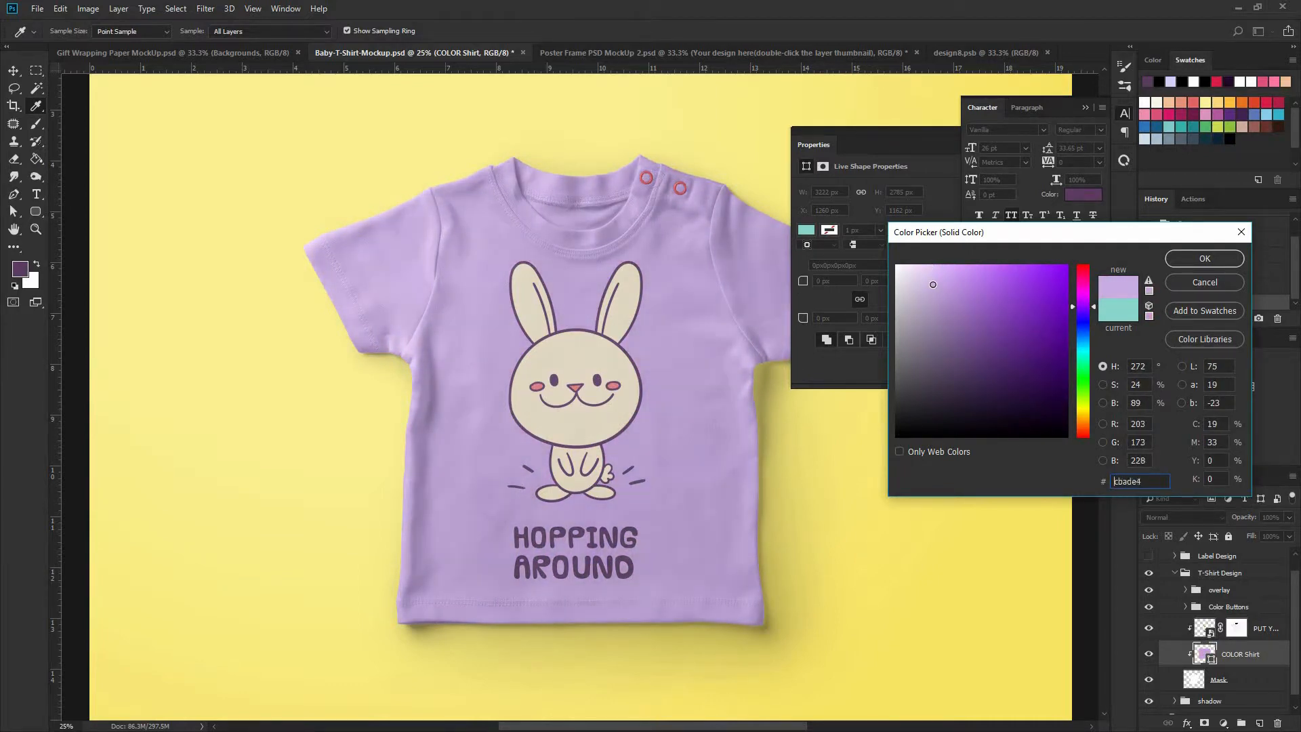
left_click(1194, 259)
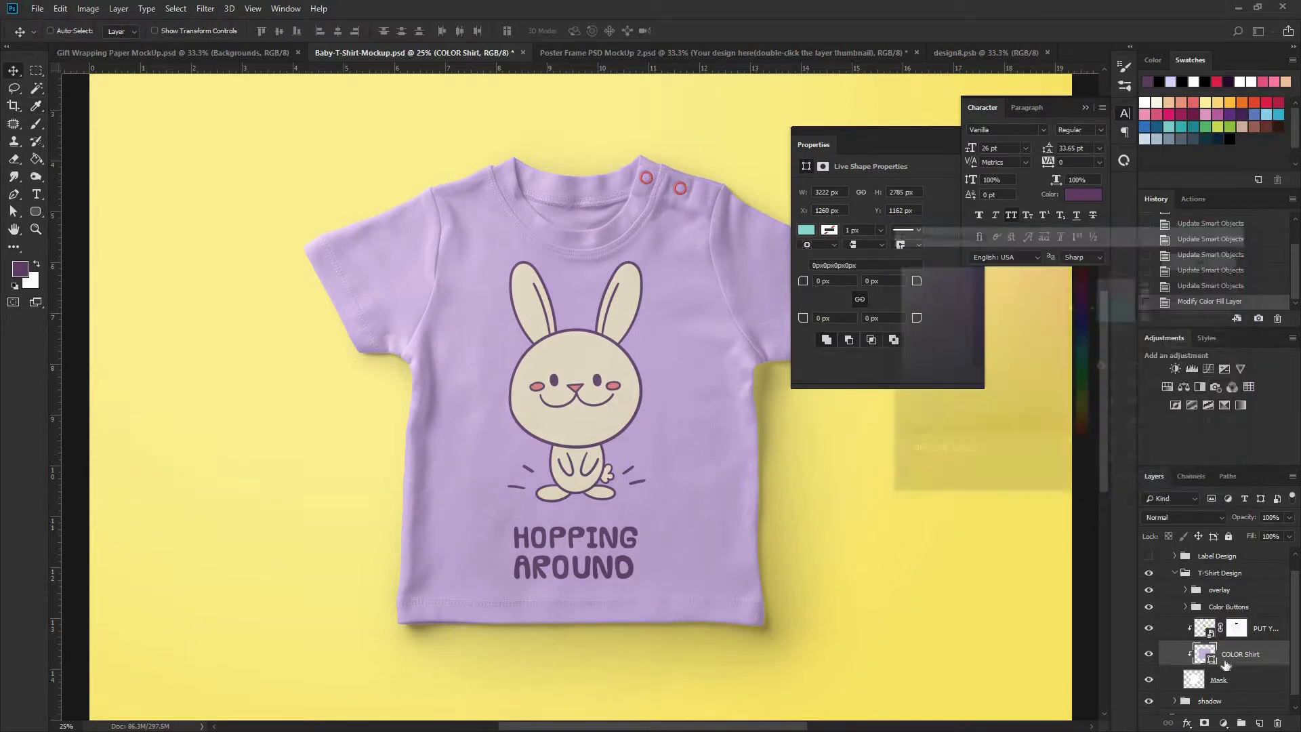
In the Color Buttons group, recolor the COLOR Buttons layer to dark purple #6e4f74, sampled from the bunny's eye on the shirt
left_click(1185, 606)
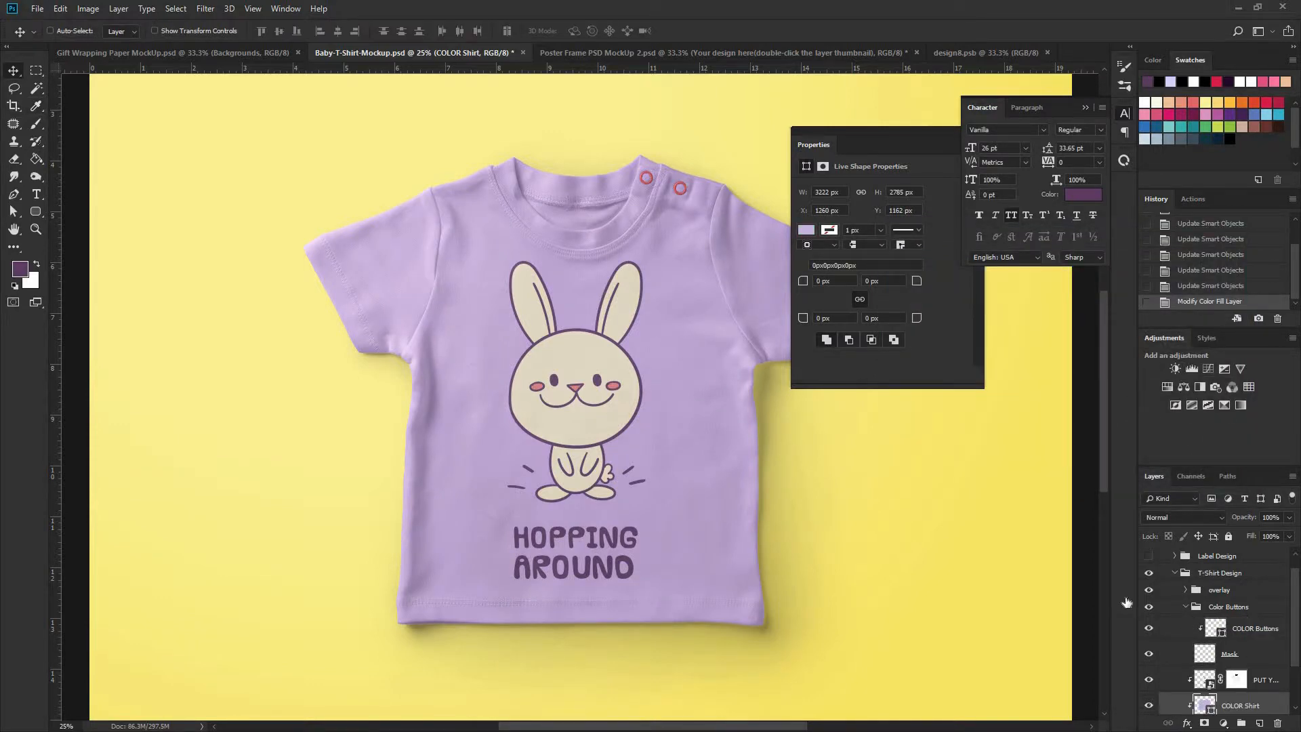
double_click(1217, 629)
left_click(603, 378)
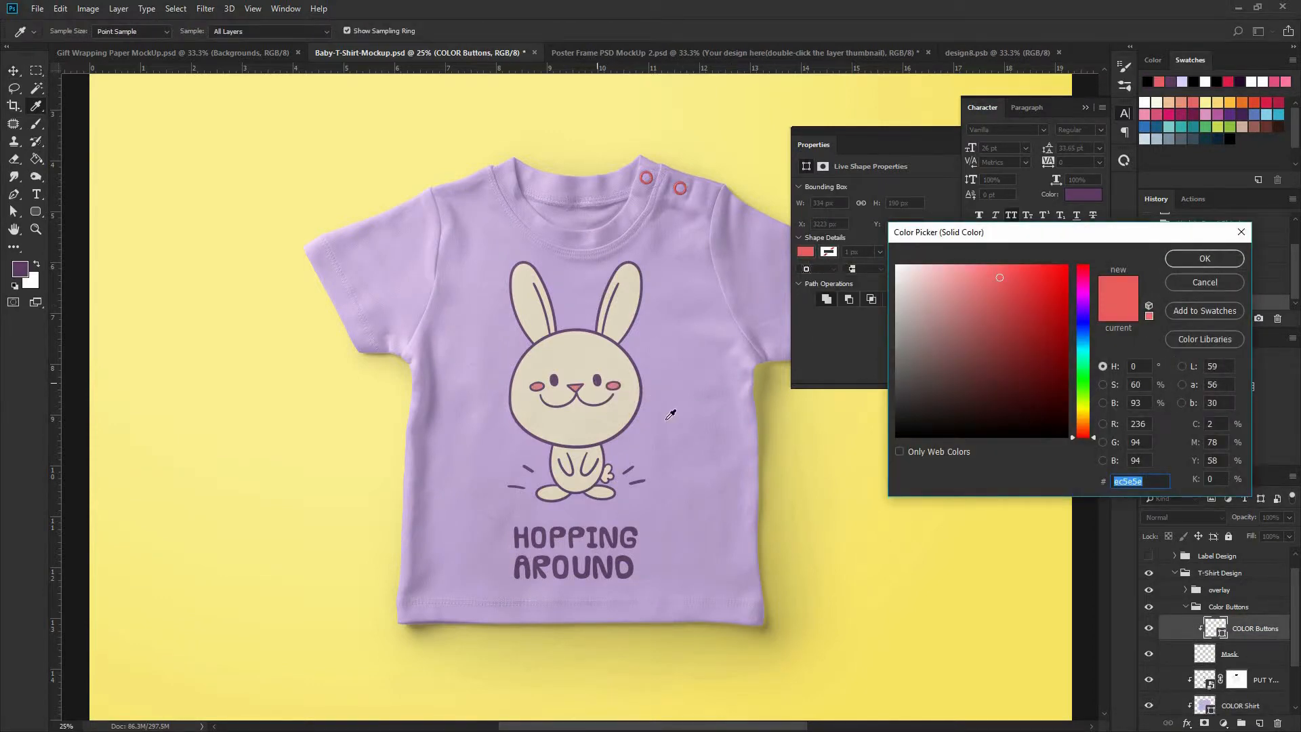
left_click(1204, 259)
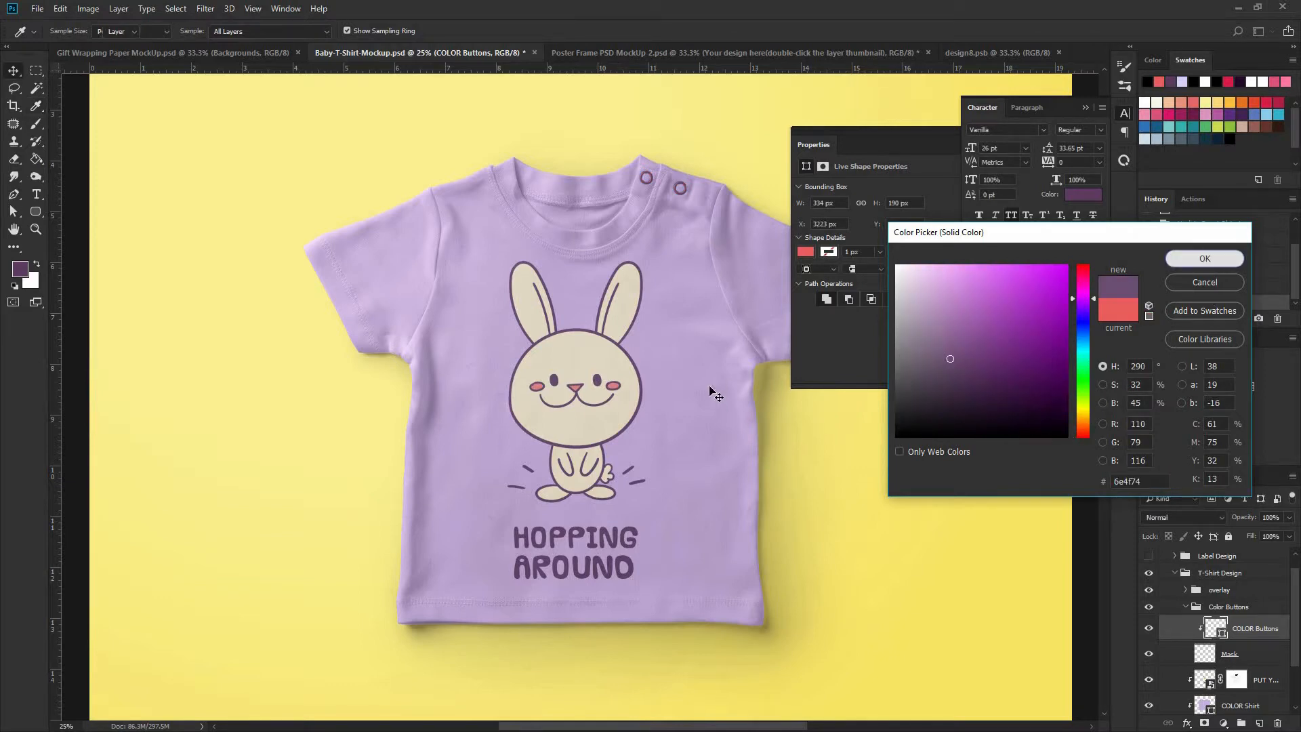
key("ctrl+minus")
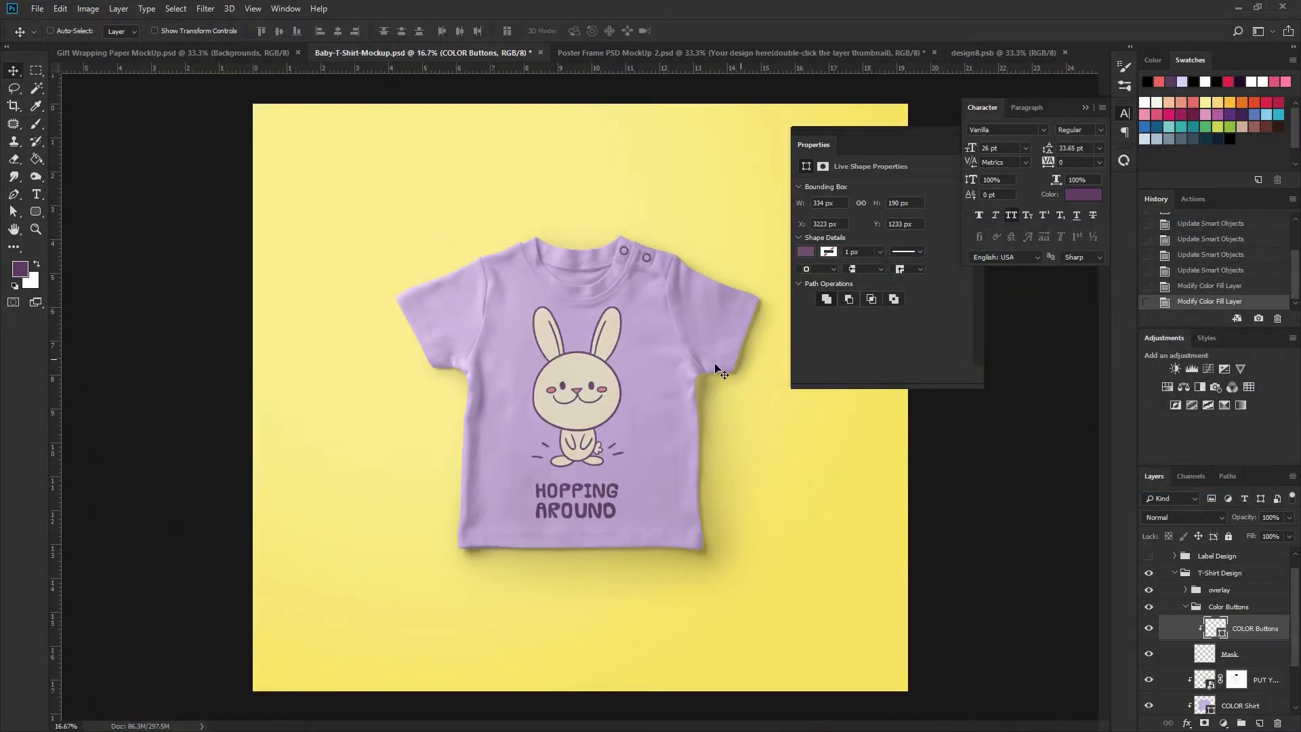